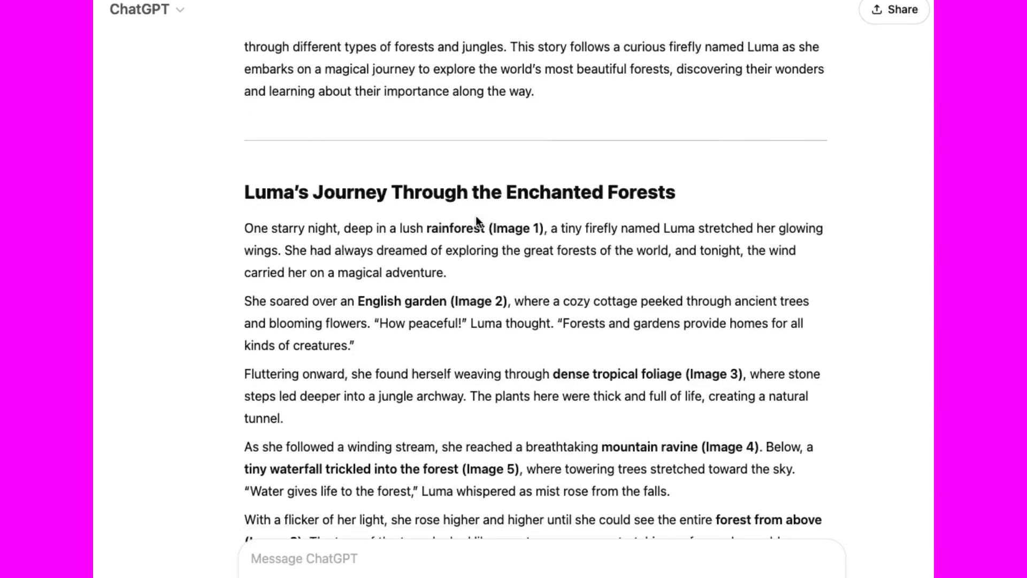
Read through the generated children's story about Luma's journey through the enchanted forests
{"action": "scroll", "coordinate": [342, 409], "scroll_direction": "down", "scroll_amount": 3}
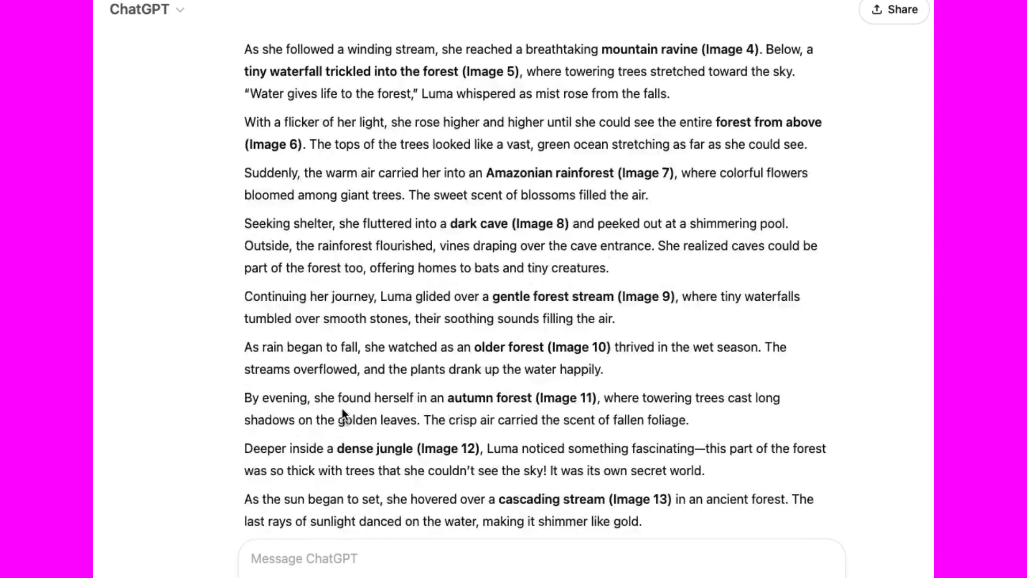
{"action": "scroll", "coordinate": [334, 394], "scroll_direction": "down", "scroll_amount": 2}
{"action": "scroll", "coordinate": [358, 458], "scroll_direction": "down", "scroll_amount": 11}
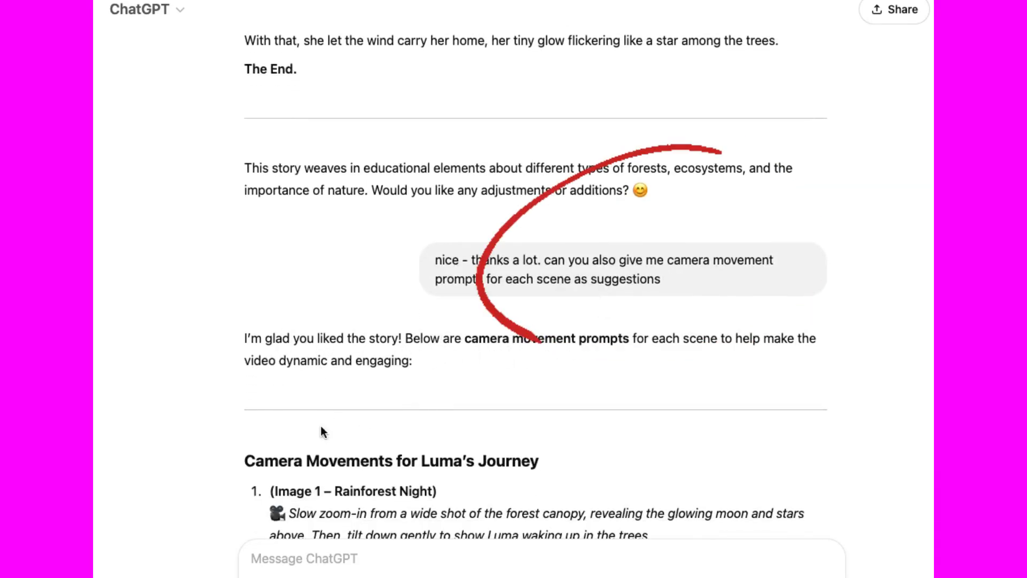
Examine the suggested camera movement prompts for the 20 image scenes of Luma's journey
{"action": "scroll", "coordinate": [321, 426], "scroll_direction": "down", "scroll_amount": 5}
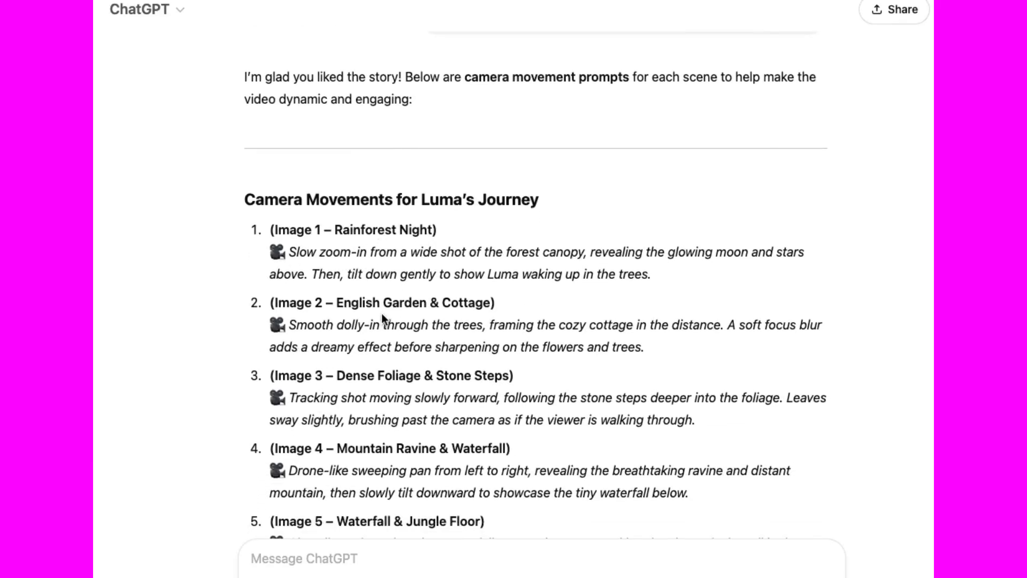
{"action": "scroll", "coordinate": [380, 314], "scroll_direction": "down", "scroll_amount": 10}
{"action": "scroll", "coordinate": [380, 313], "scroll_direction": "down", "scroll_amount": 7}
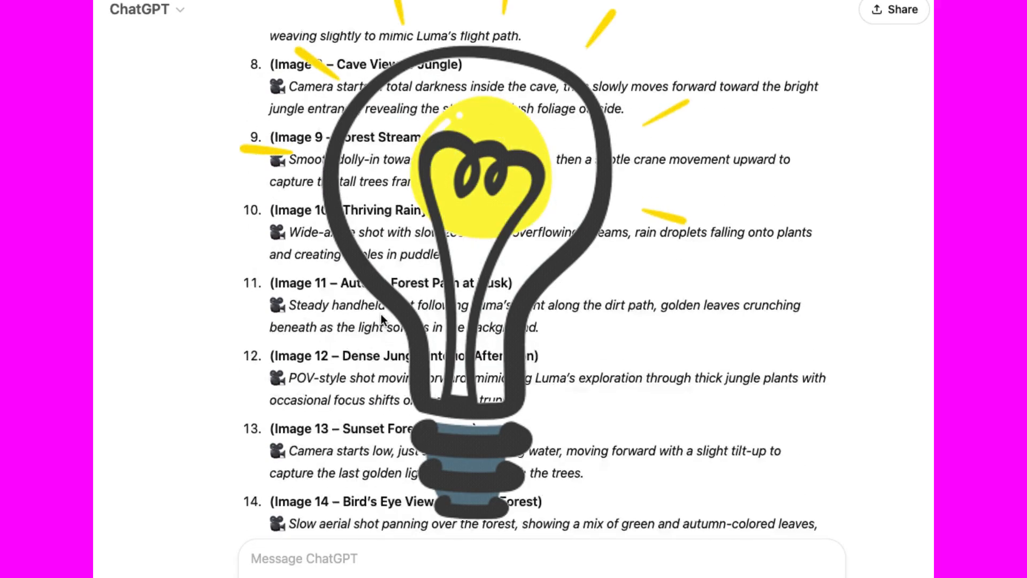
{"action": "scroll", "coordinate": [380, 314], "scroll_direction": "down", "scroll_amount": 4}
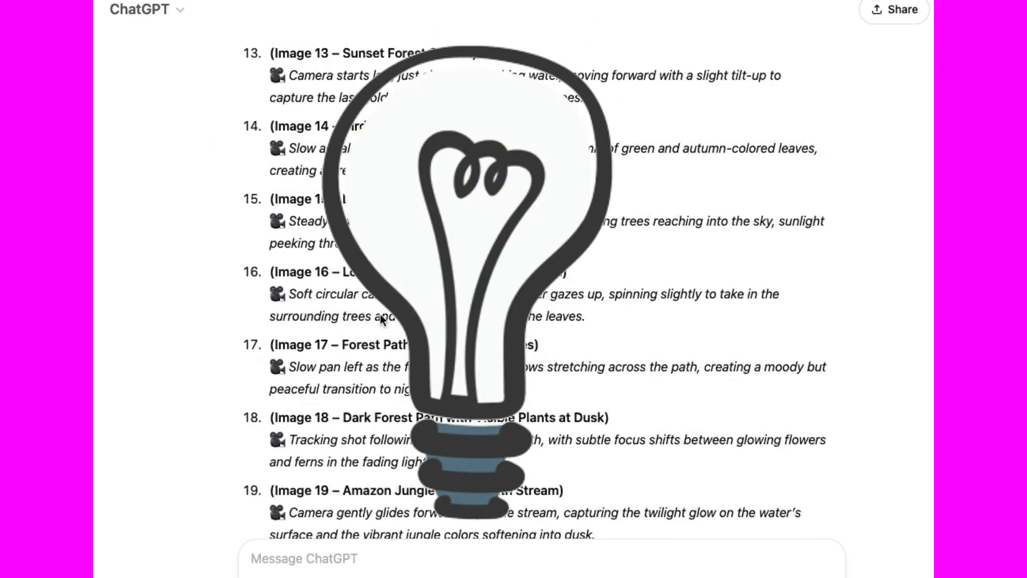
{"action": "scroll", "coordinate": [477, 315], "scroll_direction": "up", "scroll_amount": 15}
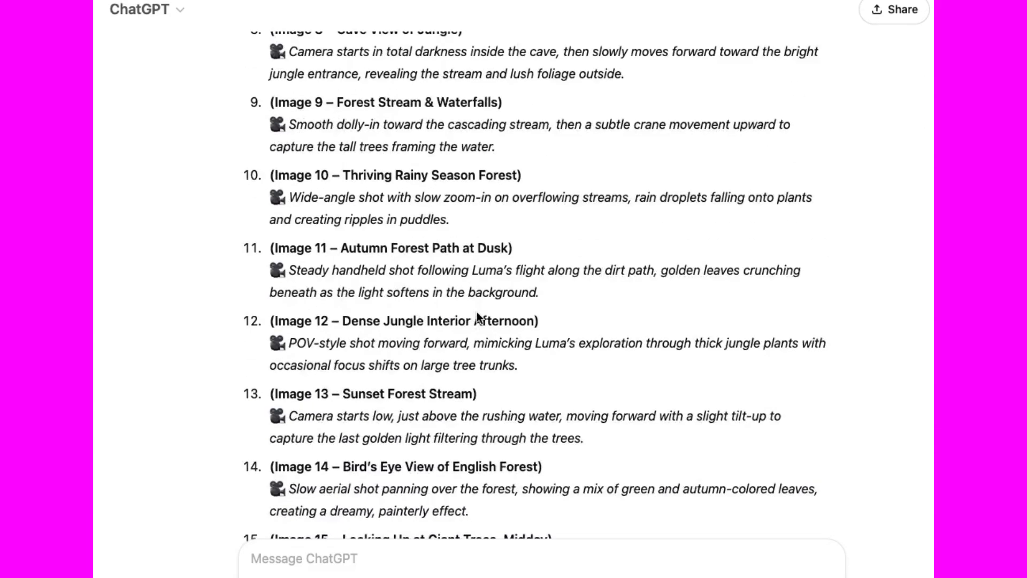
{"action": "scroll", "coordinate": [478, 315], "scroll_direction": "down", "scroll_amount": 10}
{"action": "scroll", "coordinate": [477, 316], "scroll_direction": "down", "scroll_amount": 9}
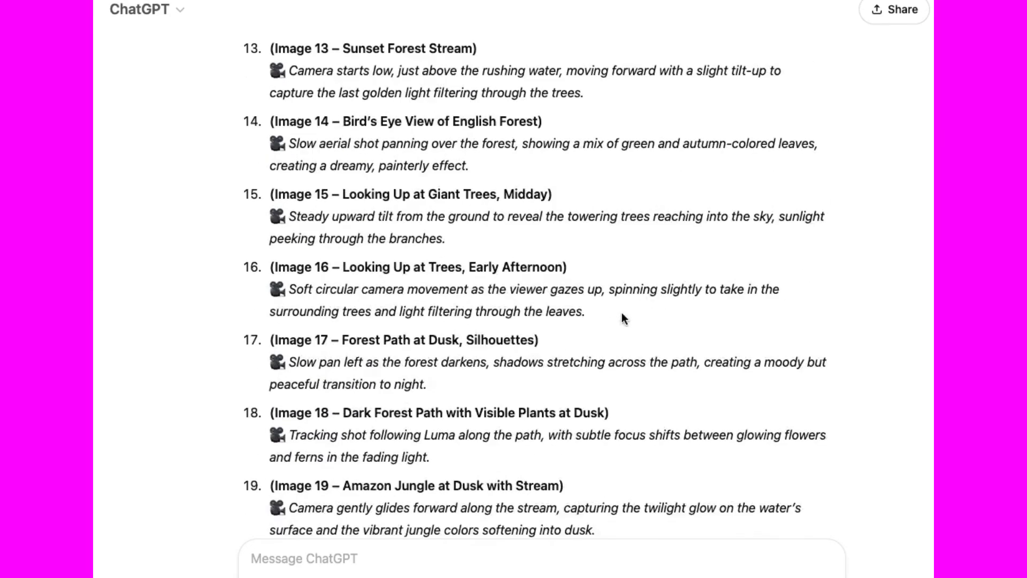
{"action": "triple_click", "coordinate": [622, 316]}
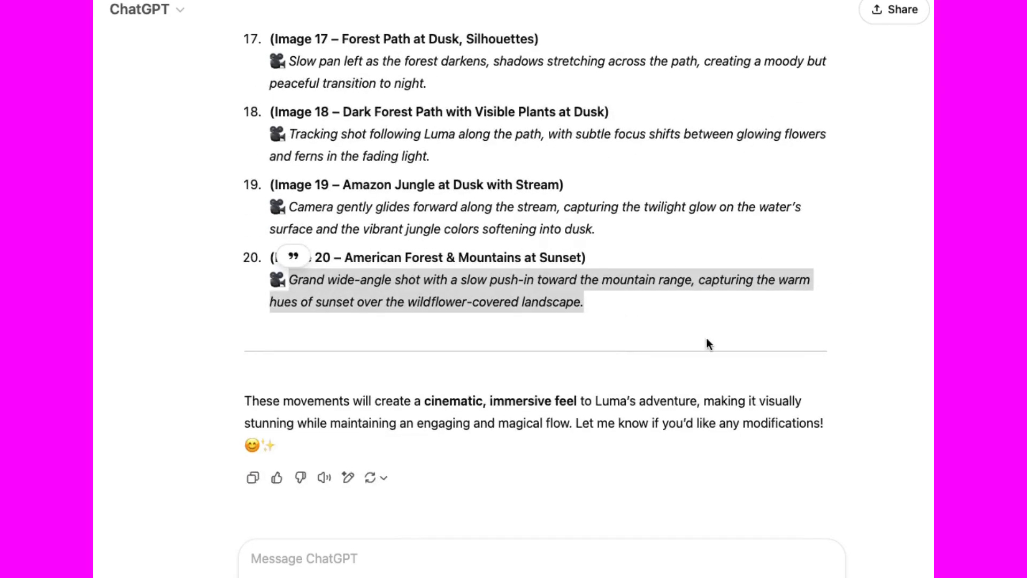
Go back to the original story request and review its detailed descriptions of the 20 images
{"action": "scroll", "coordinate": [706, 337], "scroll_direction": "up", "scroll_amount": 20}
{"action": "scroll", "coordinate": [704, 337], "scroll_direction": "up", "scroll_amount": 15}
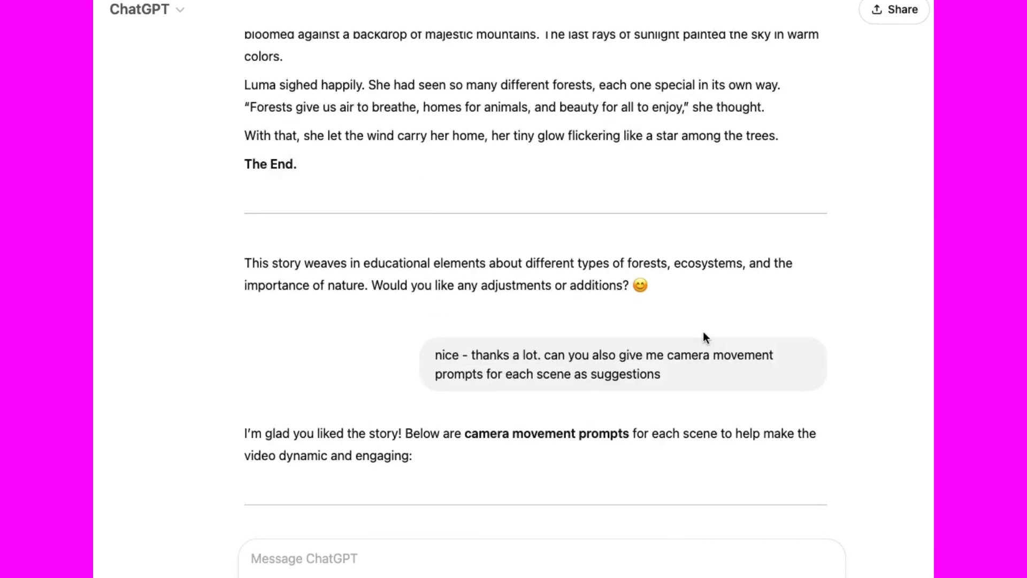
{"action": "scroll", "coordinate": [703, 337], "scroll_direction": "up", "scroll_amount": 8}
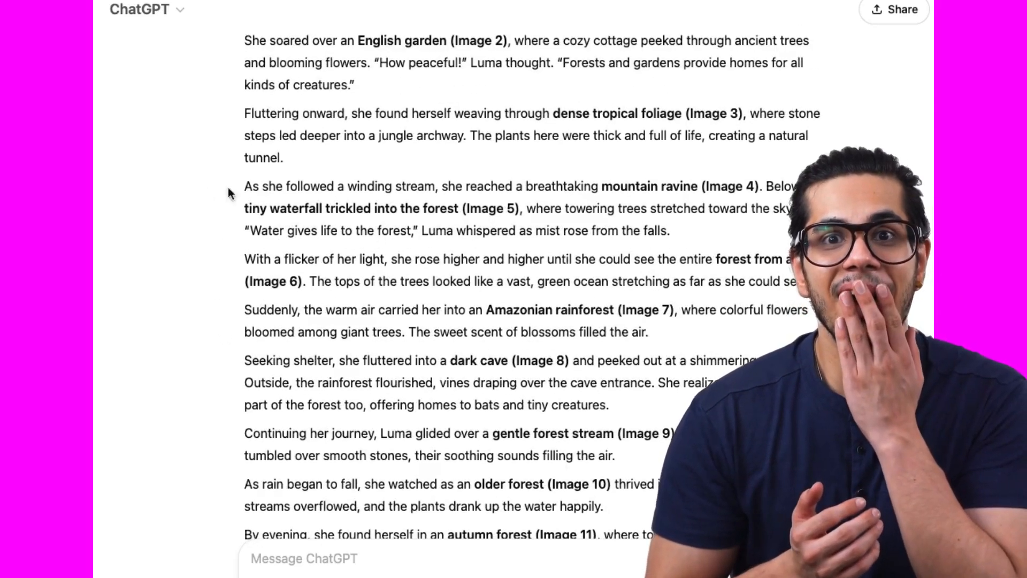
{"action": "scroll", "coordinate": [377, 499], "scroll_direction": "up", "scroll_amount": 10}
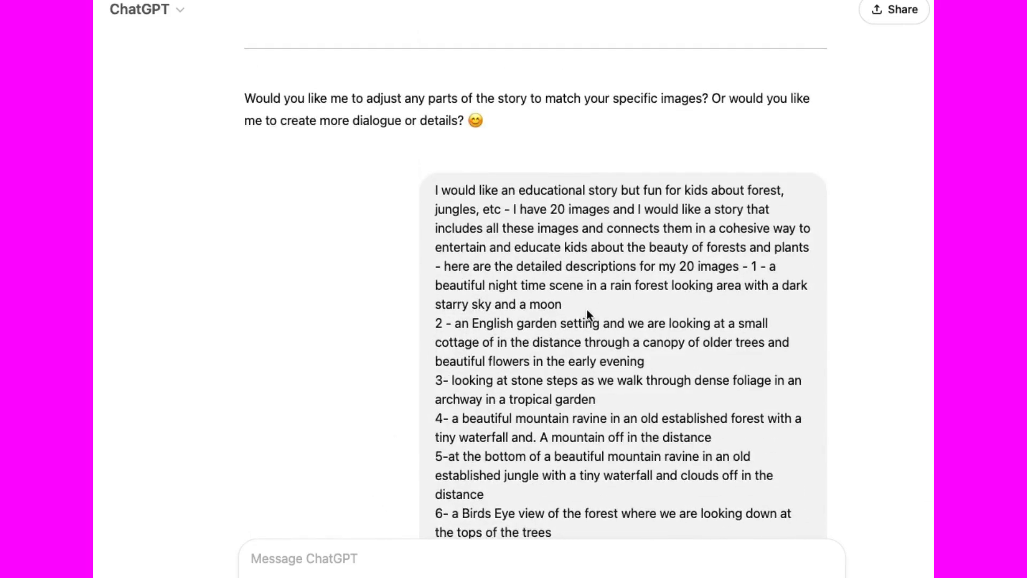
{"action": "scroll", "coordinate": [513, 444], "scroll_direction": "down", "scroll_amount": 7}
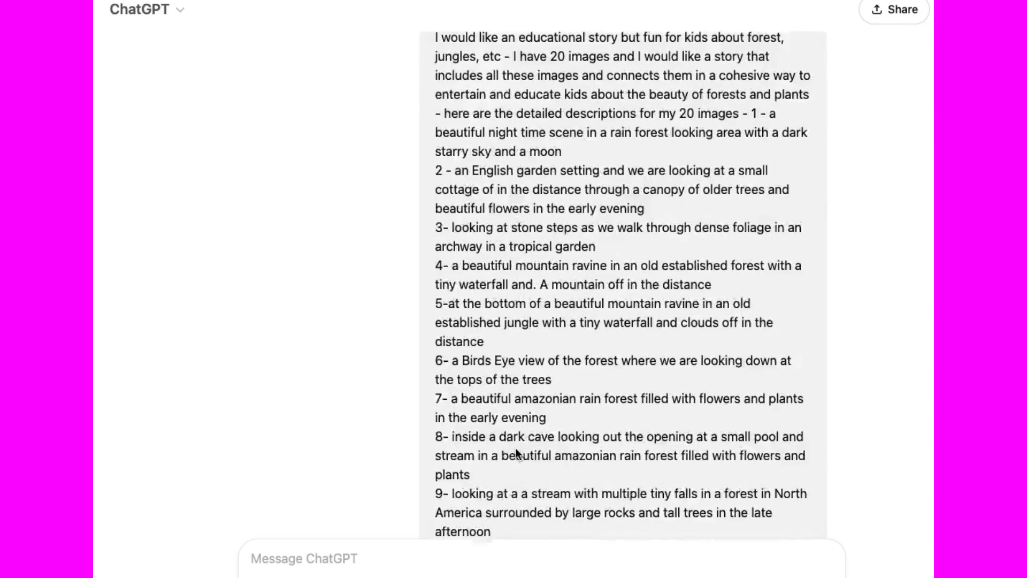
{"action": "scroll", "coordinate": [472, 414], "scroll_direction": "down", "scroll_amount": 10}
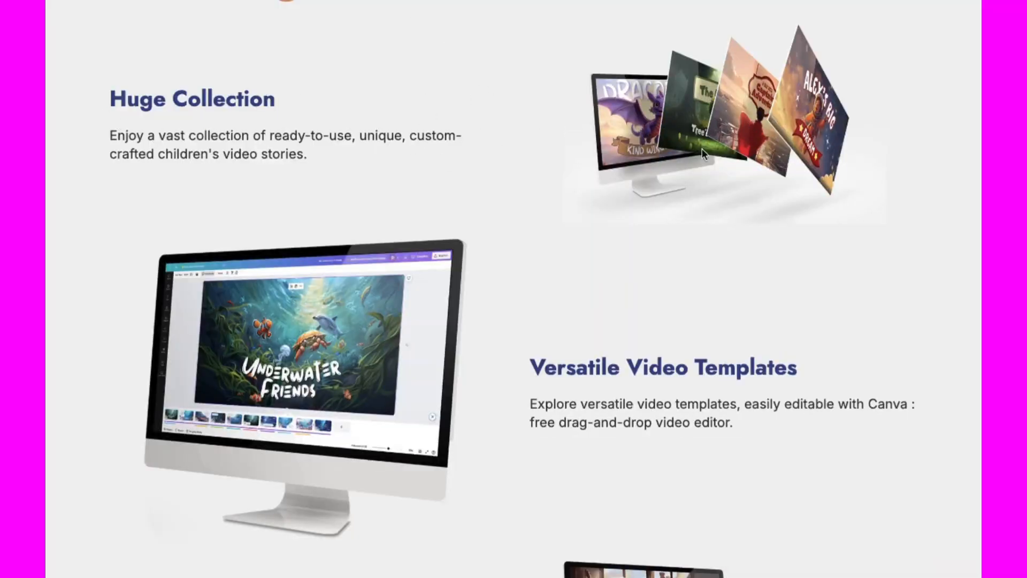
Review the feature sections of the children's video story template page and browse its sample story videos
{"action": "scroll", "coordinate": [614, 390], "scroll_direction": "down", "scroll_amount": 2}
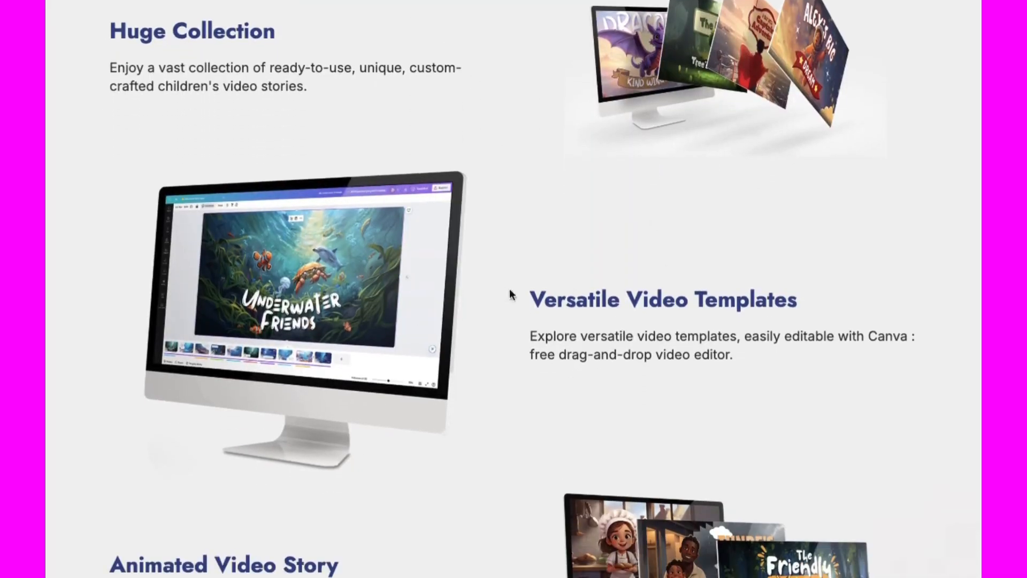
{"action": "scroll", "coordinate": [674, 398], "scroll_direction": "down", "scroll_amount": 4}
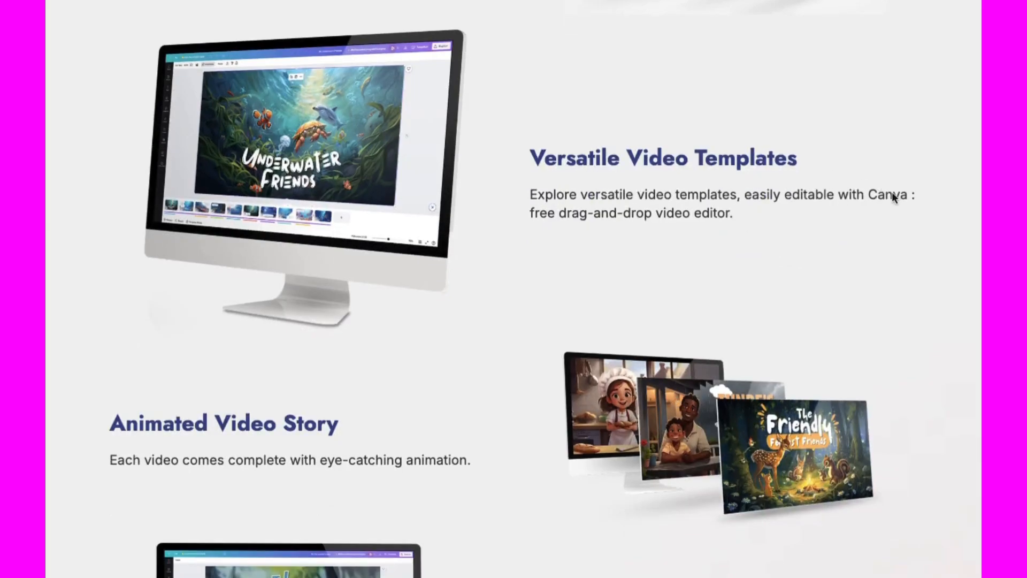
{"action": "scroll", "coordinate": [559, 330], "scroll_direction": "down", "scroll_amount": 6}
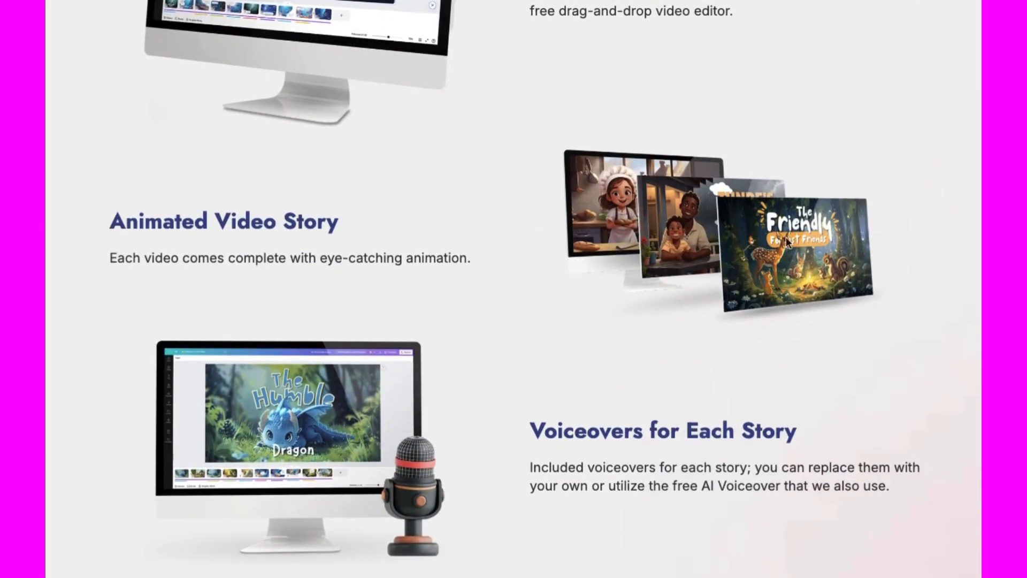
{"action": "scroll", "coordinate": [559, 415], "scroll_direction": "down", "scroll_amount": 2}
{"action": "scroll", "coordinate": [559, 416], "scroll_direction": "down", "scroll_amount": 3}
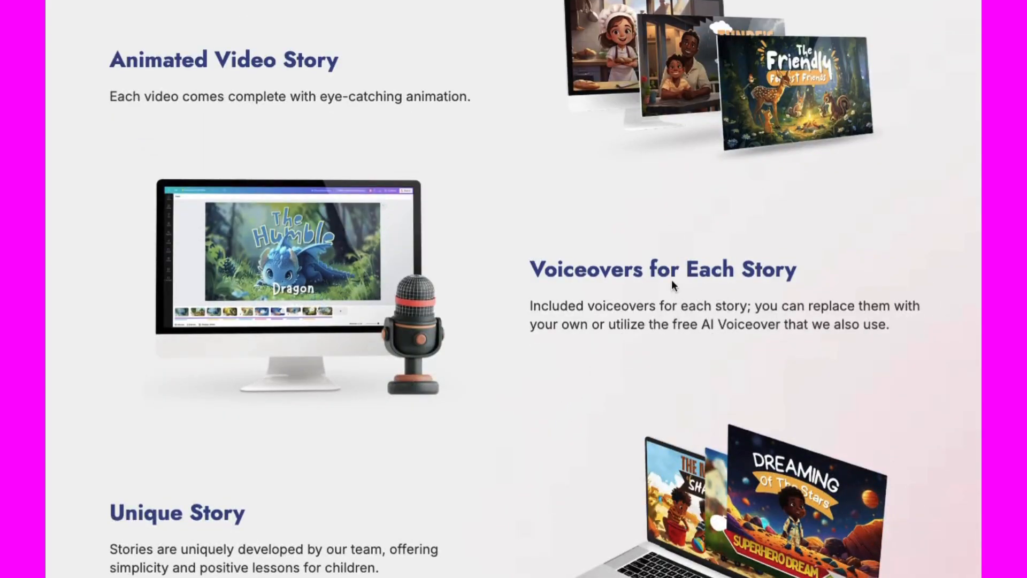
{"action": "scroll", "coordinate": [655, 447], "scroll_direction": "down", "scroll_amount": 4}
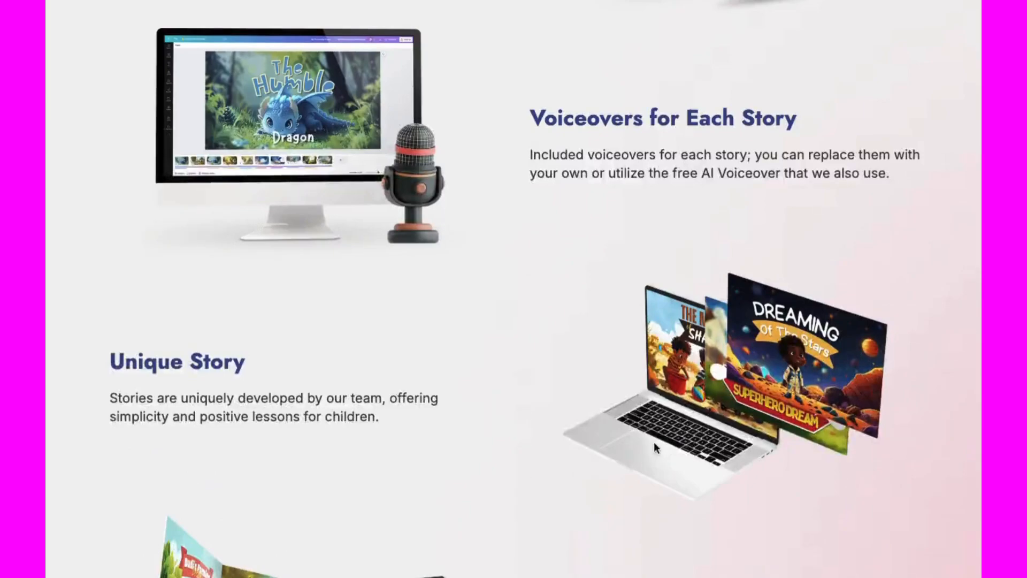
{"action": "scroll", "coordinate": [619, 419], "scroll_direction": "down", "scroll_amount": 2}
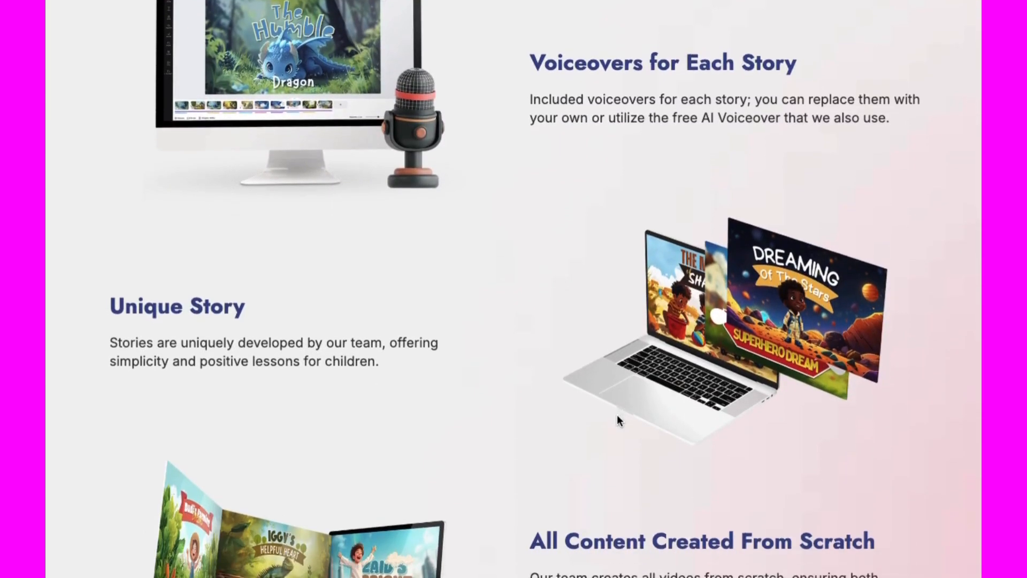
{"action": "scroll", "coordinate": [595, 402], "scroll_direction": "down", "scroll_amount": 2}
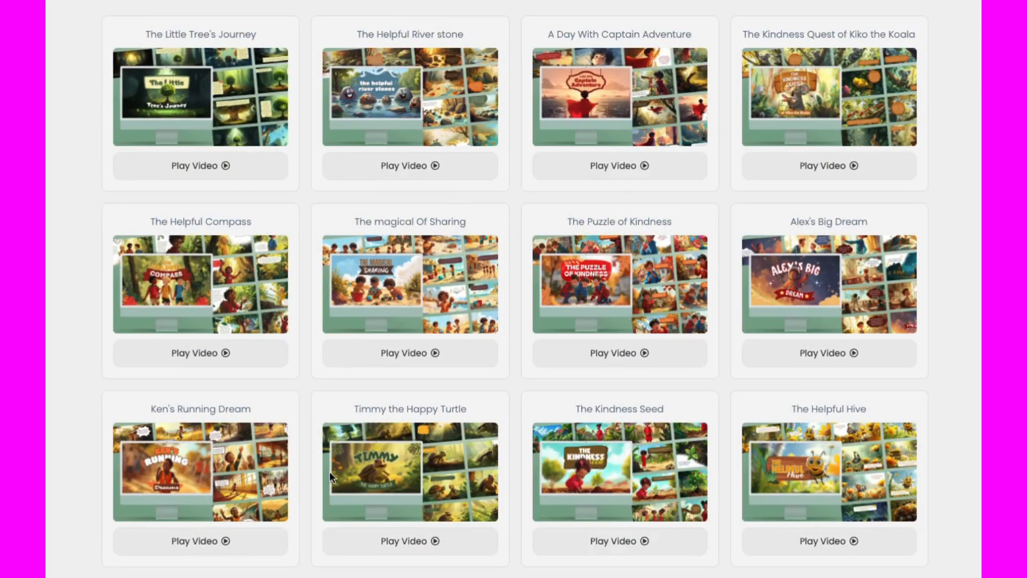
{"action": "scroll", "coordinate": [285, 470], "scroll_direction": "down", "scroll_amount": 15}
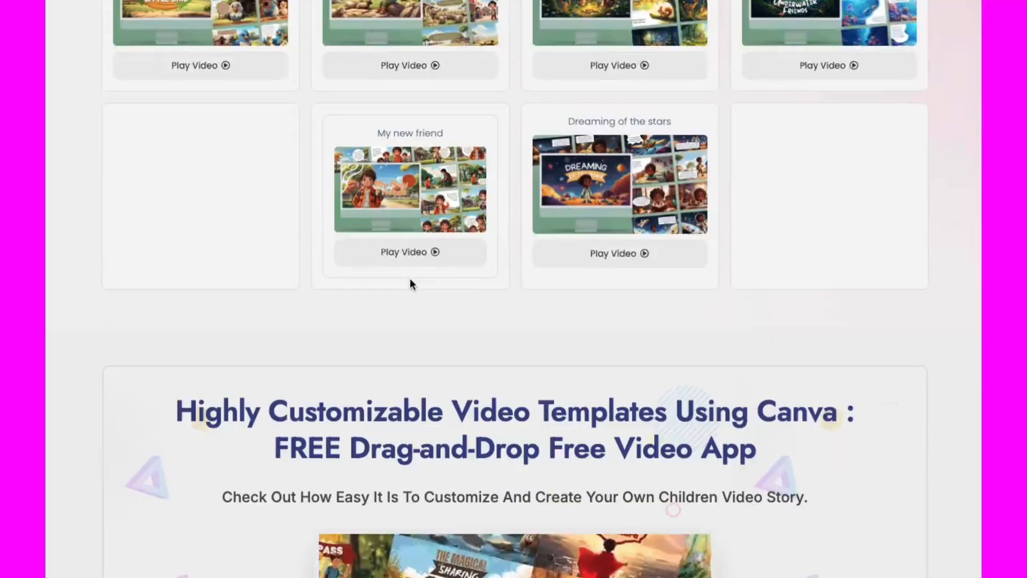
{"action": "scroll", "coordinate": [410, 278], "scroll_direction": "up", "scroll_amount": 3}
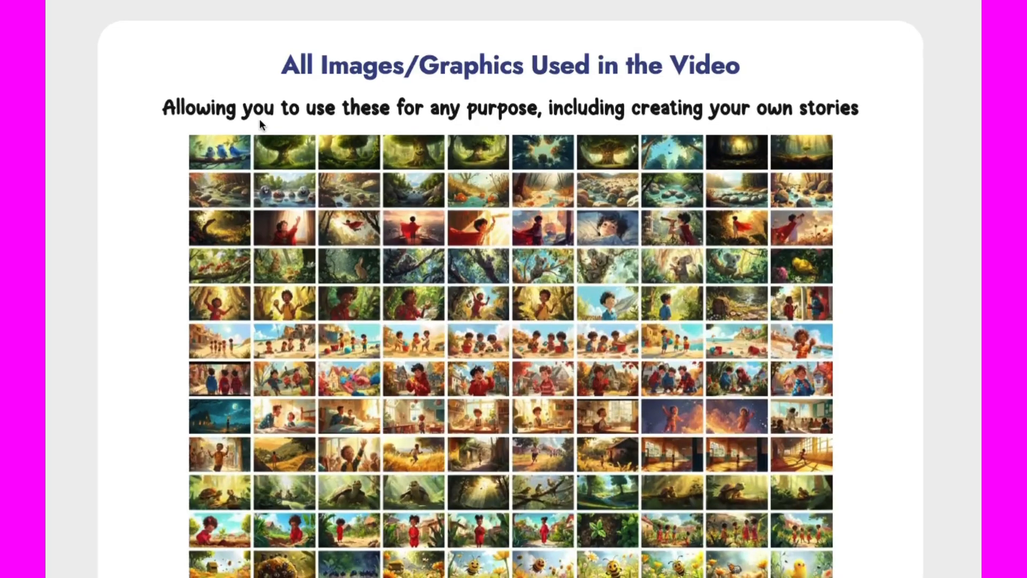
Look through the grid of all images and graphics used in the story videos
{"action": "scroll", "coordinate": [261, 123], "scroll_direction": "down", "scroll_amount": 5}
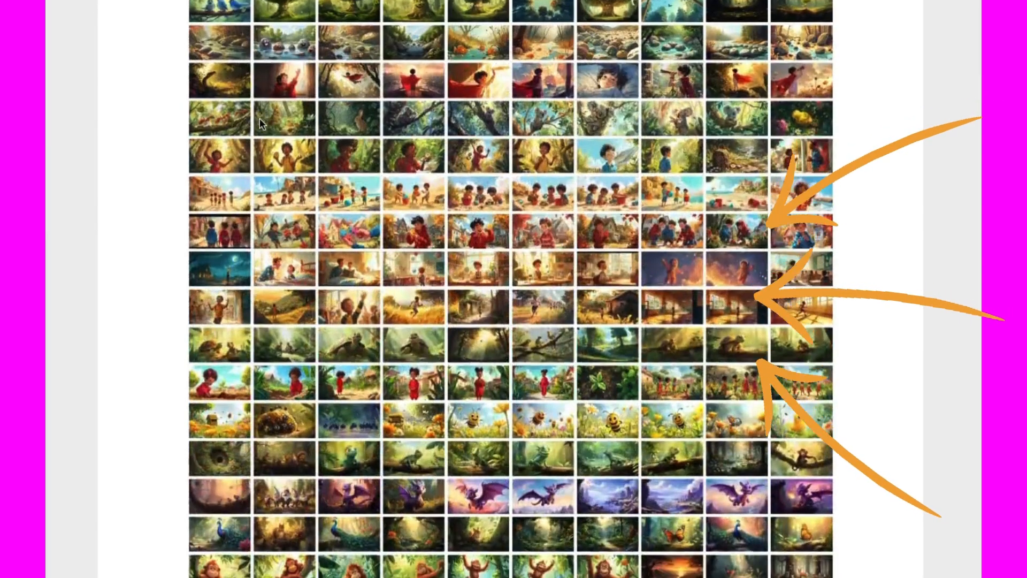
{"action": "scroll", "coordinate": [259, 118], "scroll_direction": "down", "scroll_amount": 10}
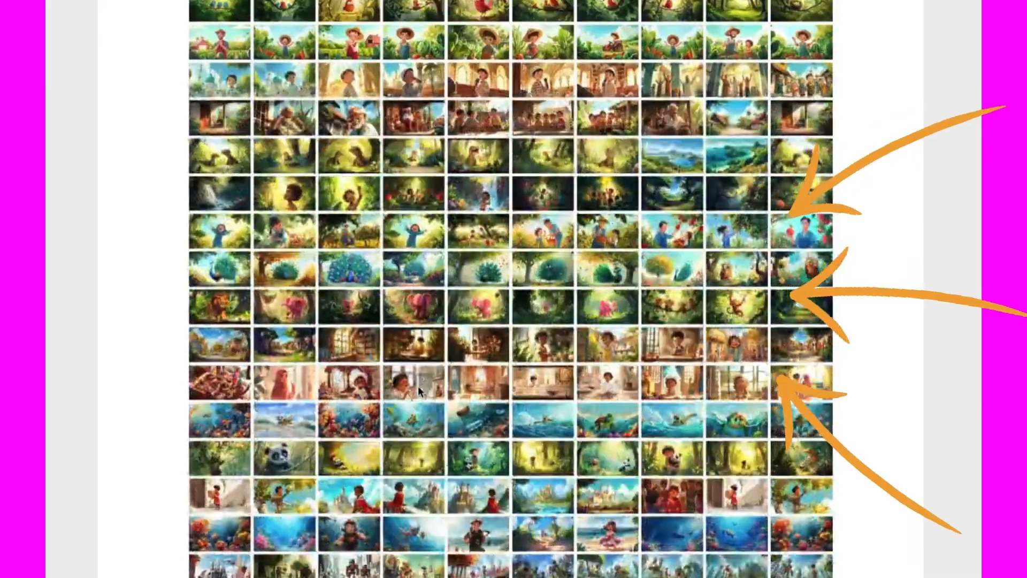
{"action": "scroll", "coordinate": [420, 392], "scroll_direction": "down", "scroll_amount": 10}
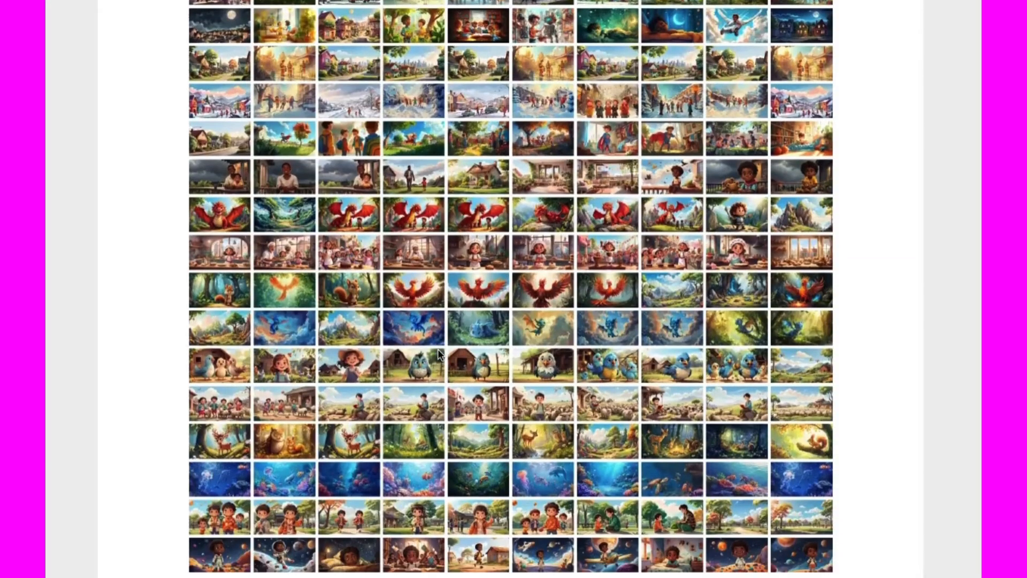
{"action": "scroll", "coordinate": [479, 309], "scroll_direction": "down", "scroll_amount": 3}
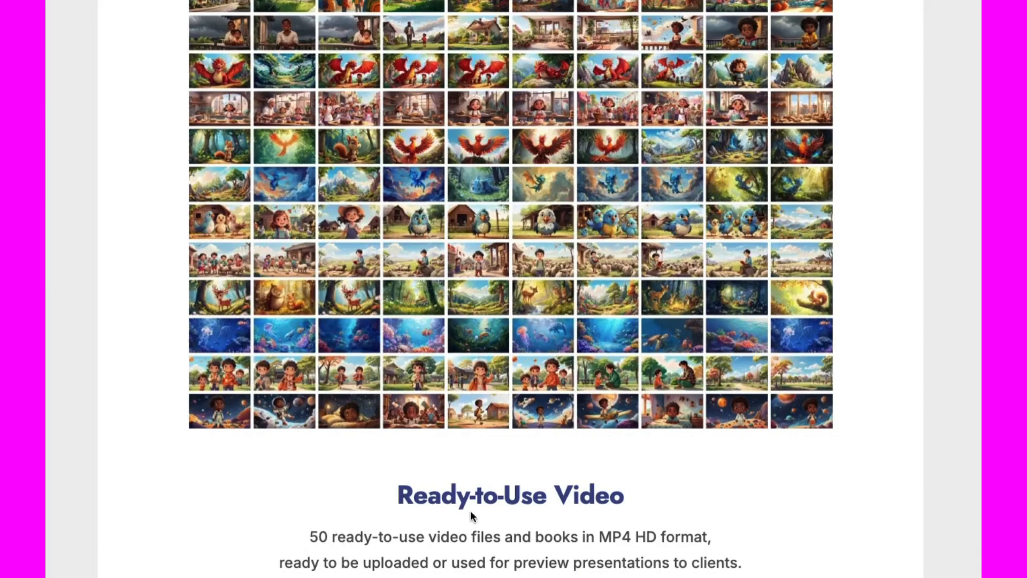
{"action": "scroll", "coordinate": [575, 396], "scroll_direction": "up", "scroll_amount": 9}
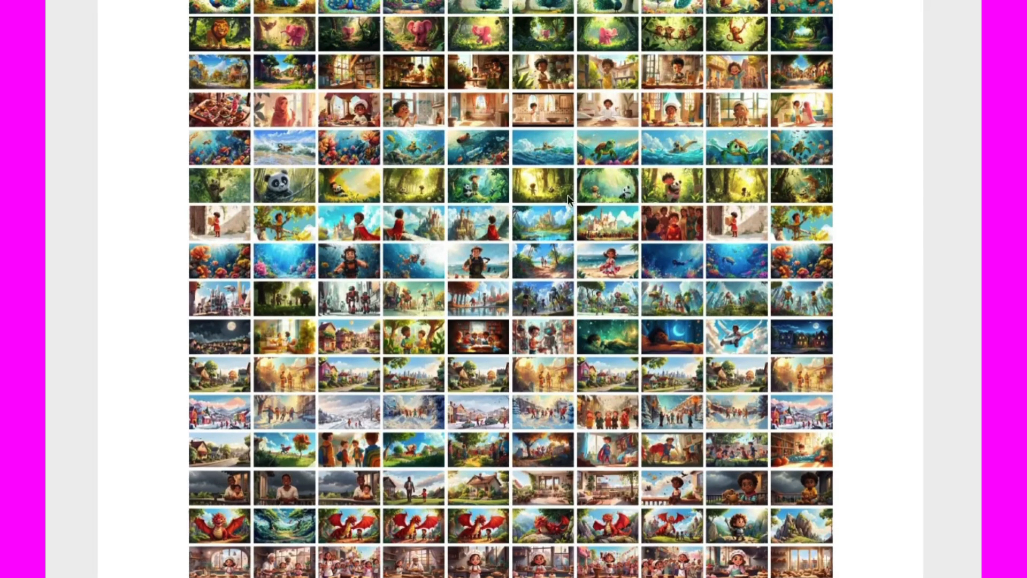
{"action": "scroll", "coordinate": [507, 343], "scroll_direction": "up", "scroll_amount": 1}
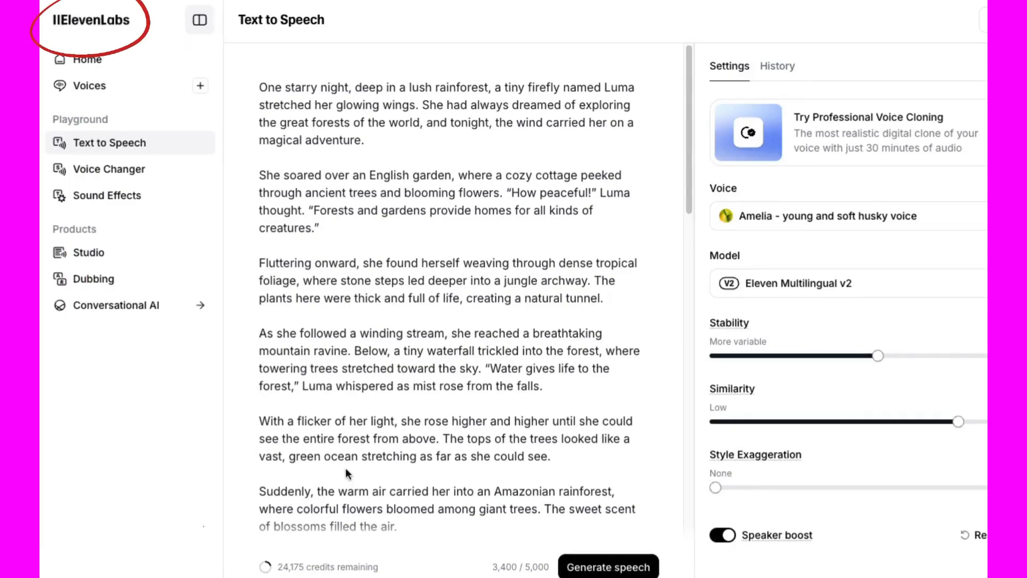
Review the Luma story narration script in the ElevenLabs Text to Speech editor
{"action": "scroll", "coordinate": [427, 237], "scroll_direction": "down", "scroll_amount": 10}
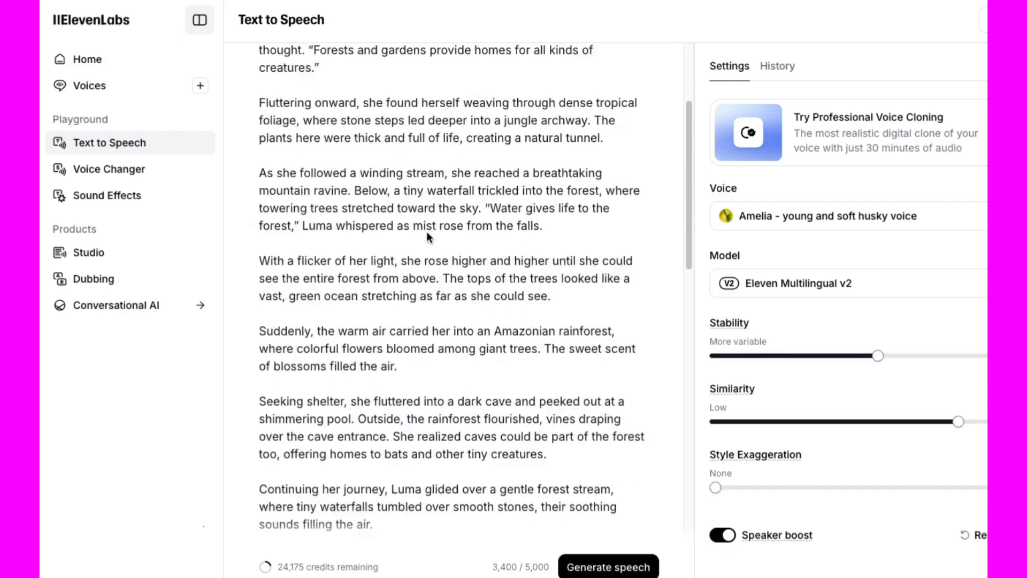
{"action": "scroll", "coordinate": [427, 236], "scroll_direction": "up", "scroll_amount": 10}
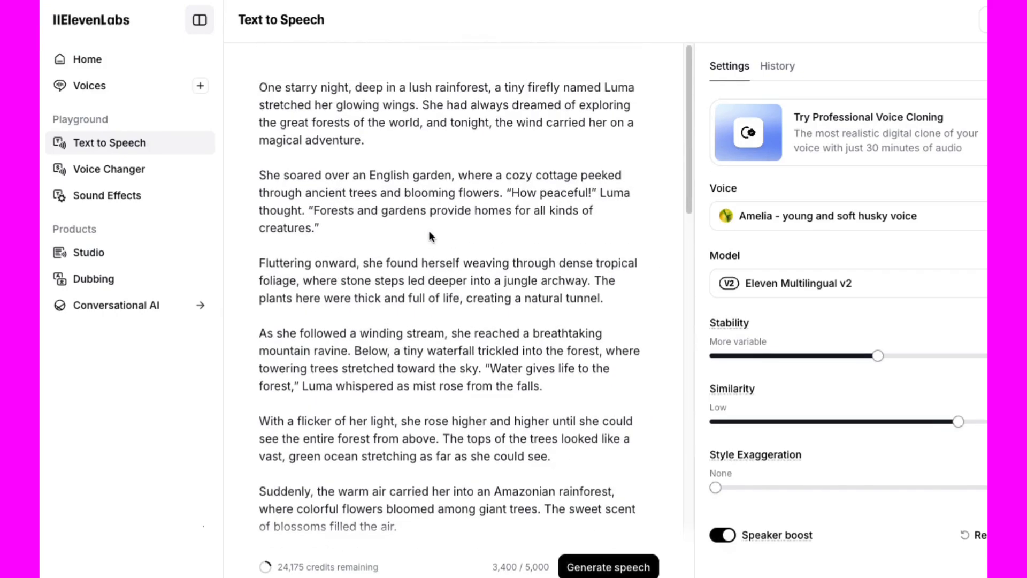
{"action": "left_click_drag", "start_coordinate": [683, 127], "coordinate": [567, 509]}
{"action": "scroll", "coordinate": [463, 488], "scroll_direction": "up", "scroll_amount": 10}
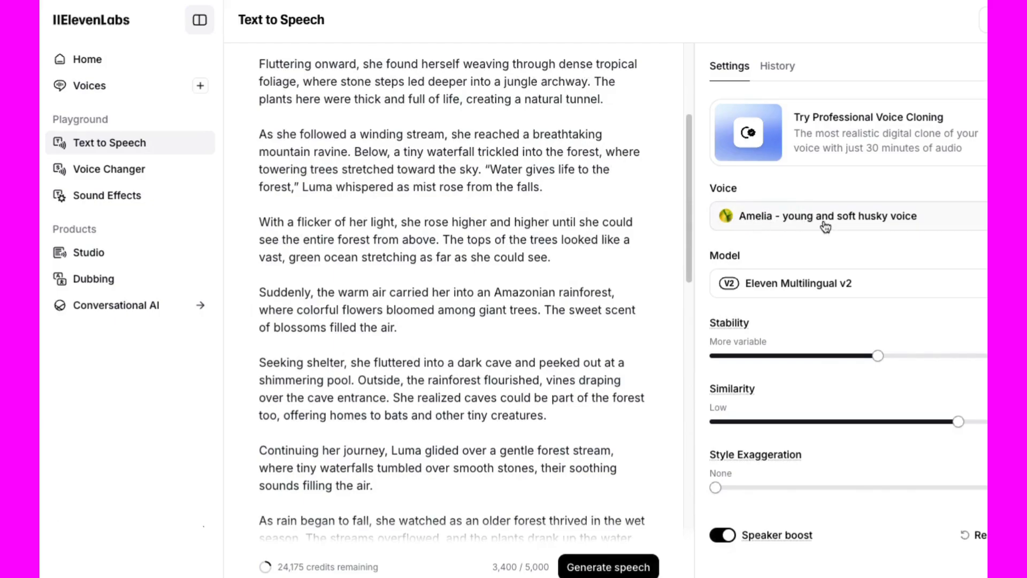
Open the voices page and browse the list of saved narration voices
{"action": "left_click", "coordinate": [84, 90]}
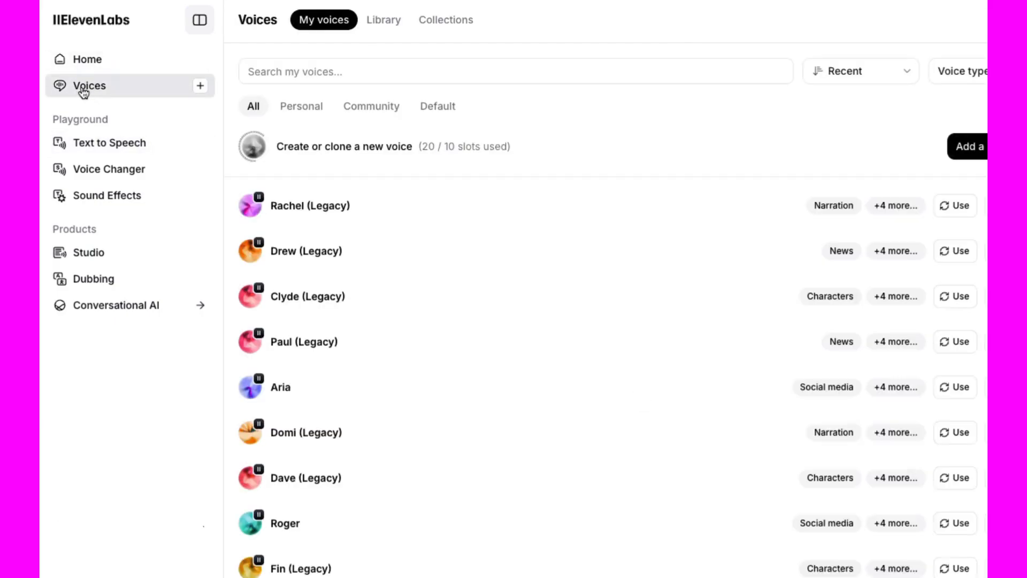
{"action": "scroll", "coordinate": [299, 280], "scroll_direction": "down", "scroll_amount": 7}
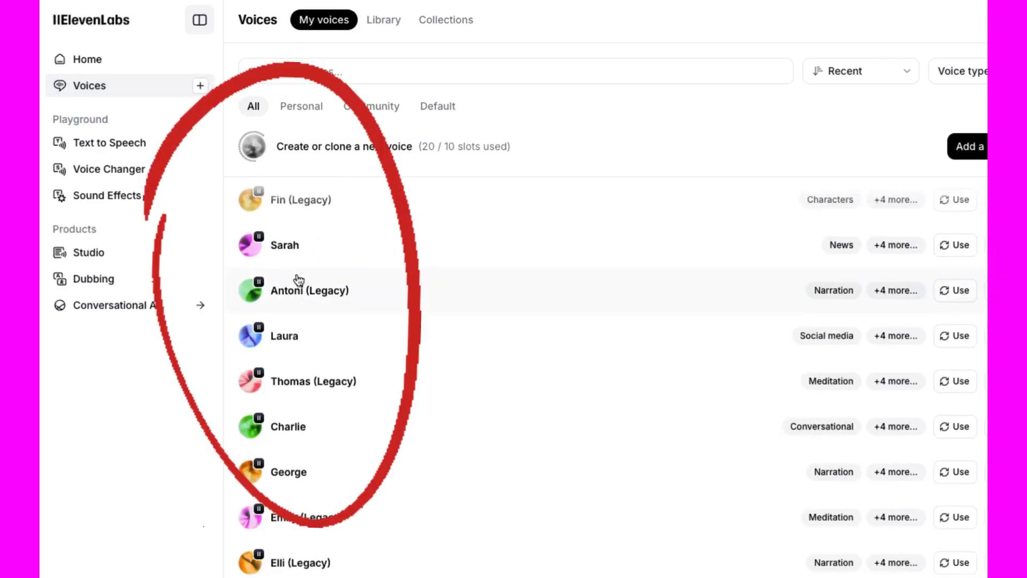
{"action": "scroll", "coordinate": [298, 280], "scroll_direction": "up", "scroll_amount": 7}
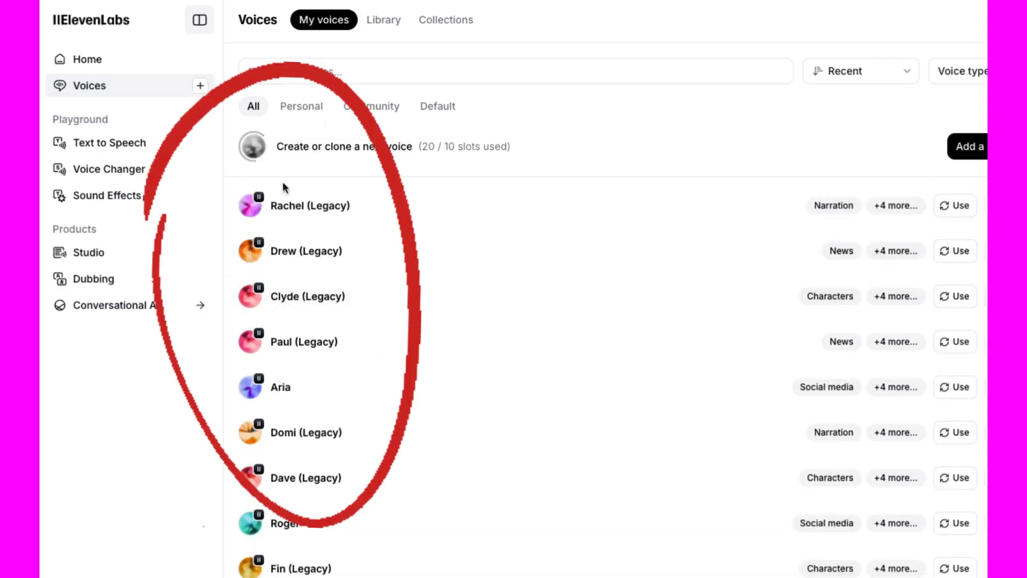
{"action": "mouse_move", "coordinate": [249, 348]}
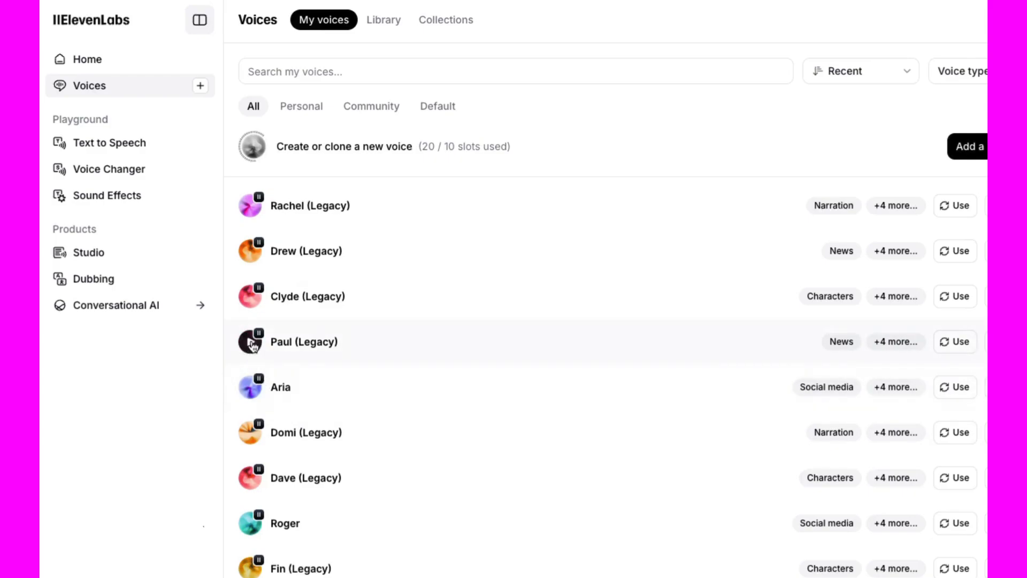
Return to the Text to Speech editor, check the recently used narration voices and look through the rest of the Luma script
{"action": "mouse_move", "coordinate": [253, 259]}
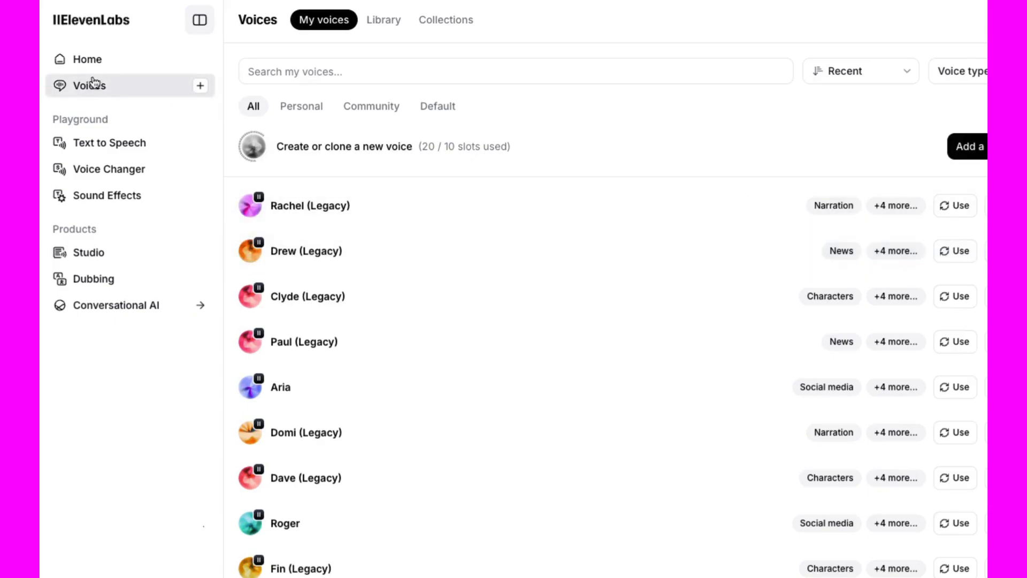
{"action": "left_click", "coordinate": [108, 150]}
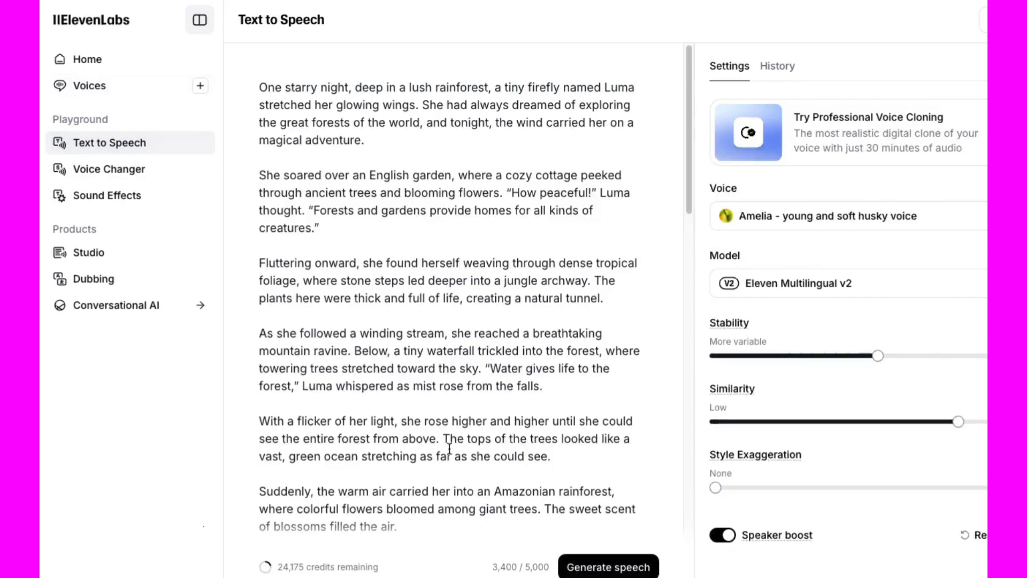
{"action": "left_click", "coordinate": [795, 224]}
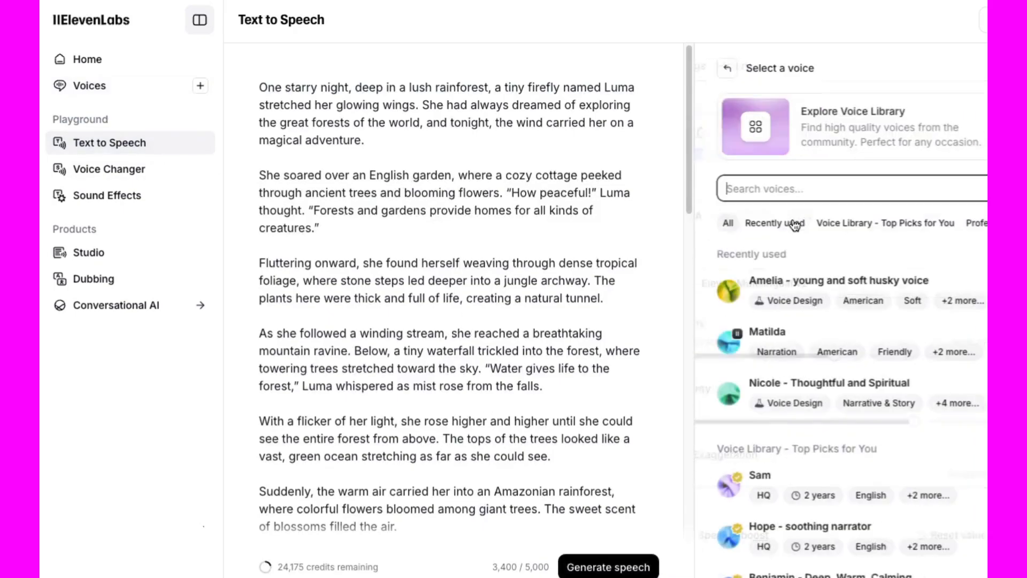
{"action": "left_click", "coordinate": [720, 68]}
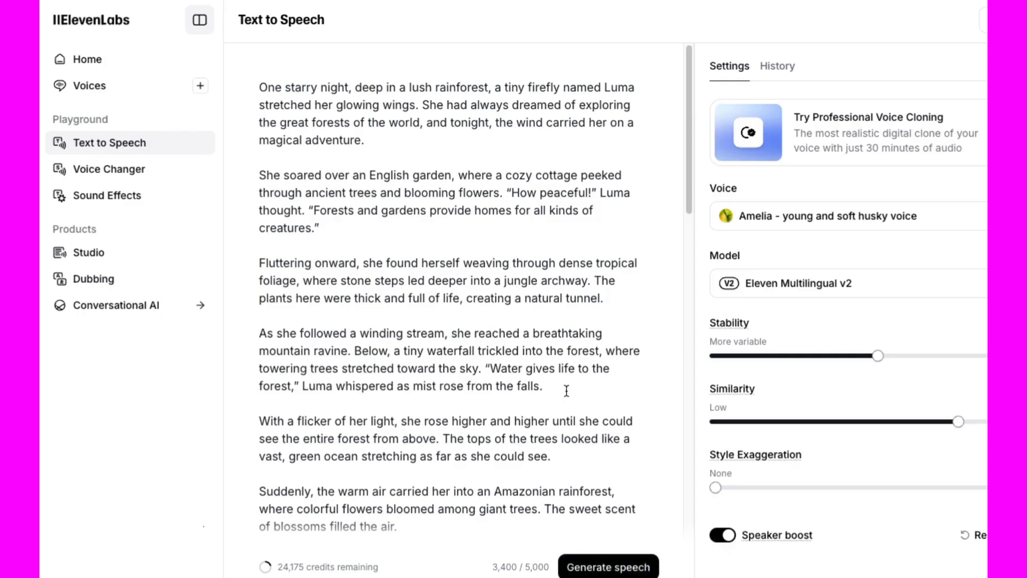
{"action": "left_click_drag", "start_coordinate": [689, 211], "coordinate": [689, 535]}
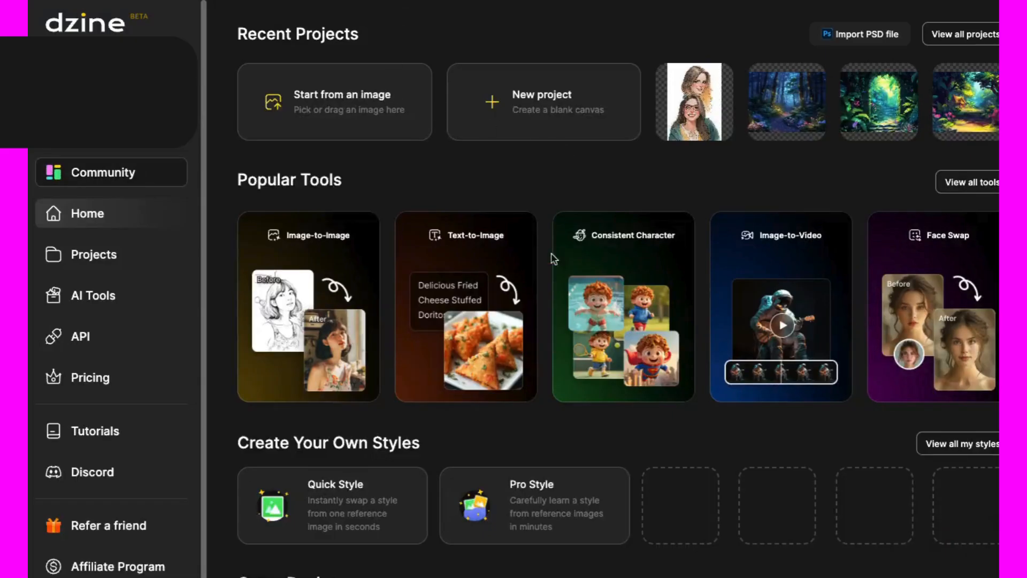
Switch to Dzine and look over its home page and the list of saved projects
{"action": "scroll", "coordinate": [95, 278], "scroll_direction": "down", "scroll_amount": 1}
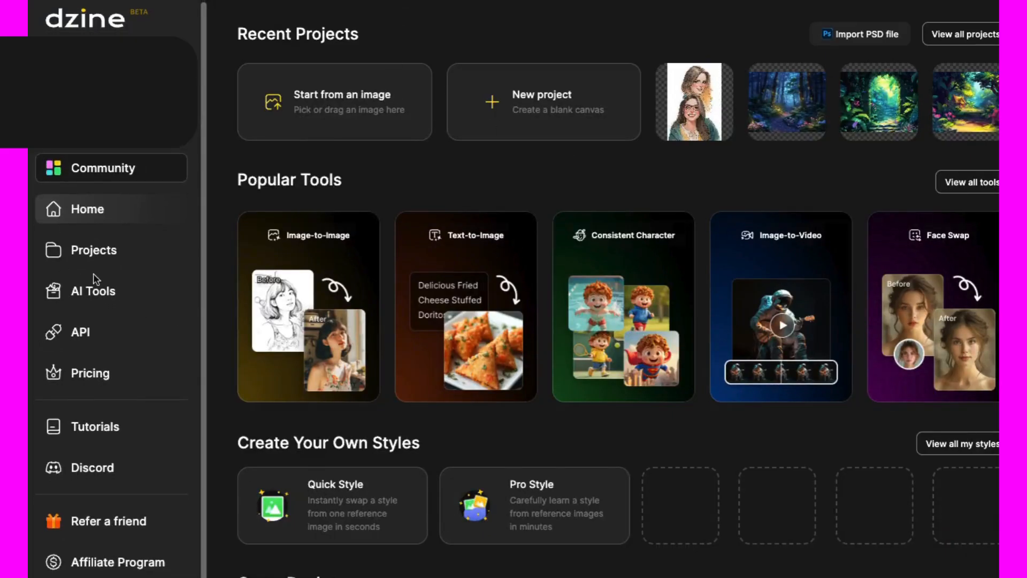
{"action": "scroll", "coordinate": [94, 276], "scroll_direction": "down", "scroll_amount": 1}
{"action": "scroll", "coordinate": [94, 277], "scroll_direction": "up", "scroll_amount": 1}
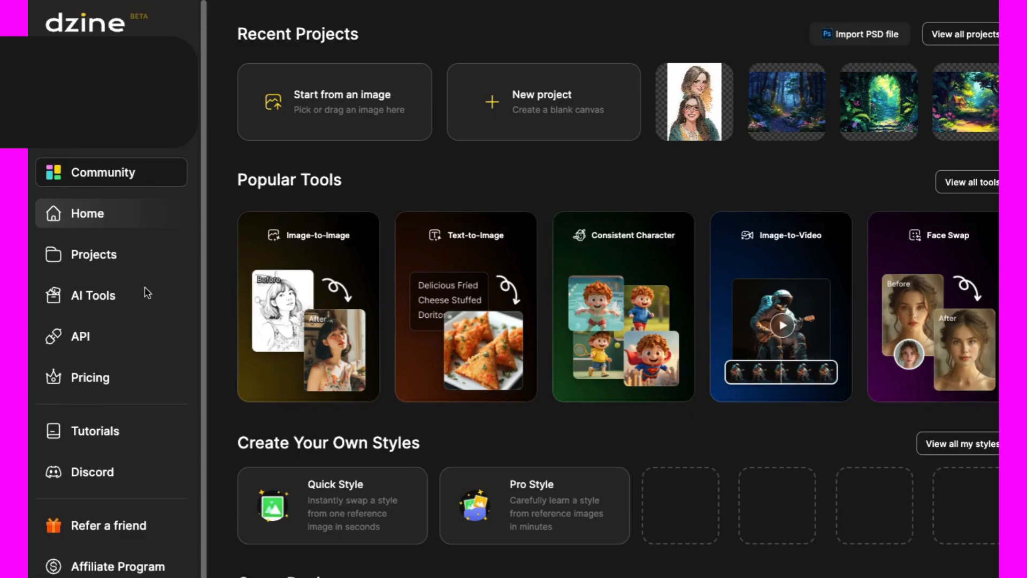
{"action": "left_click", "coordinate": [99, 257]}
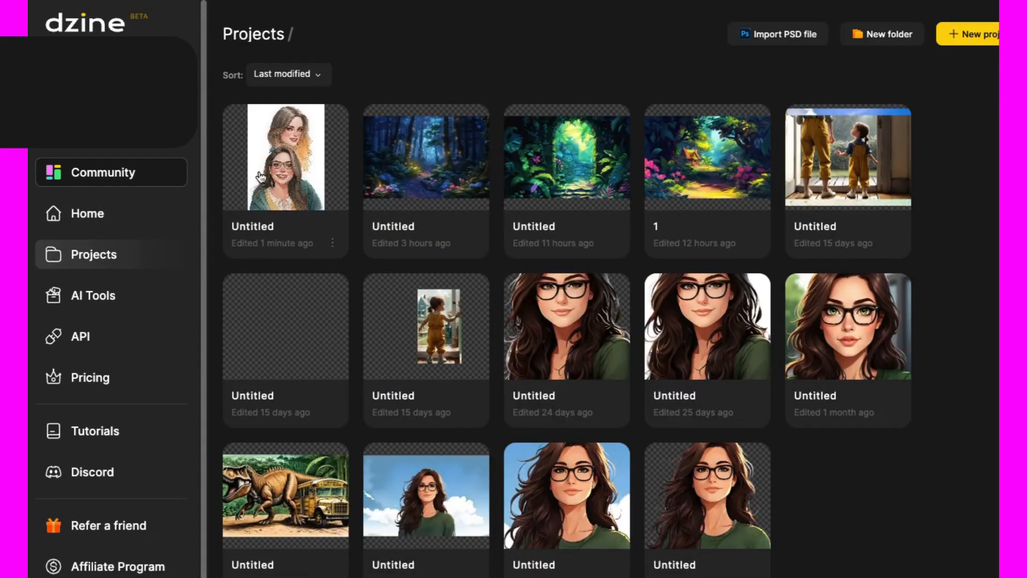
Open the Image-to-Video tool from the AI tools and remove the sample portrait from its canvas
{"action": "left_click", "coordinate": [84, 294]}
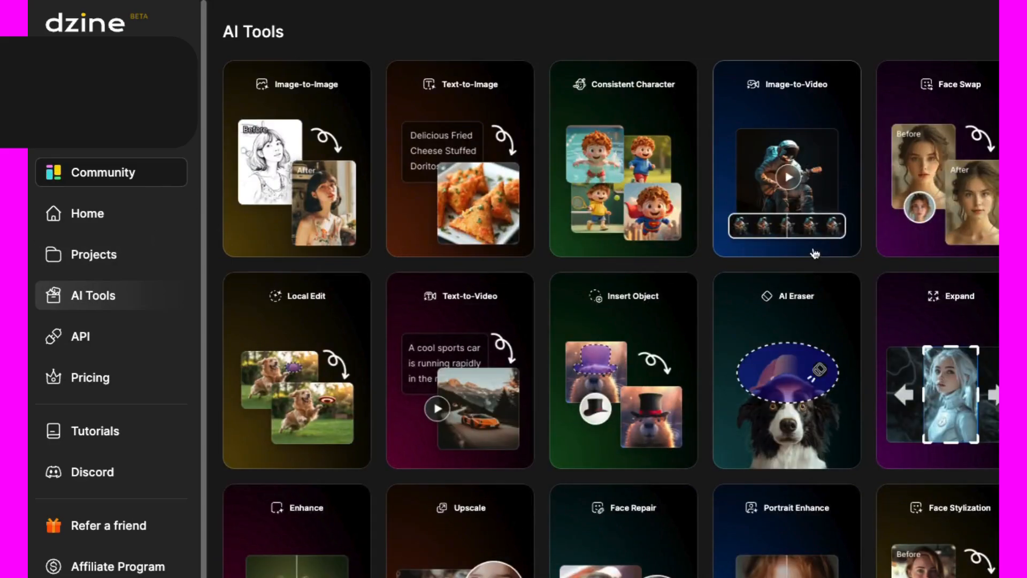
{"action": "left_click", "coordinate": [774, 115]}
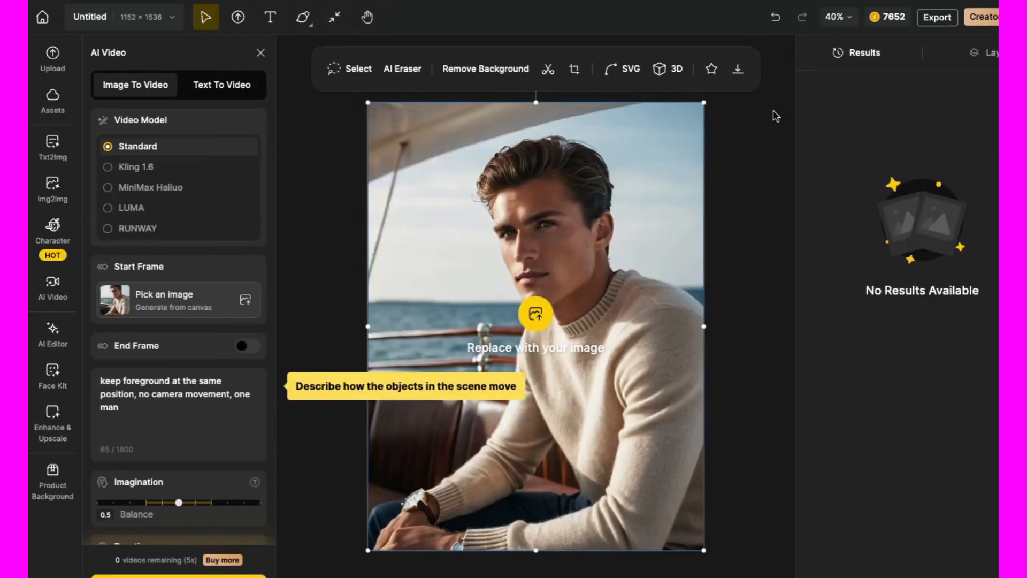
{"action": "right_click", "coordinate": [512, 223]}
{"action": "left_click", "coordinate": [555, 323]}
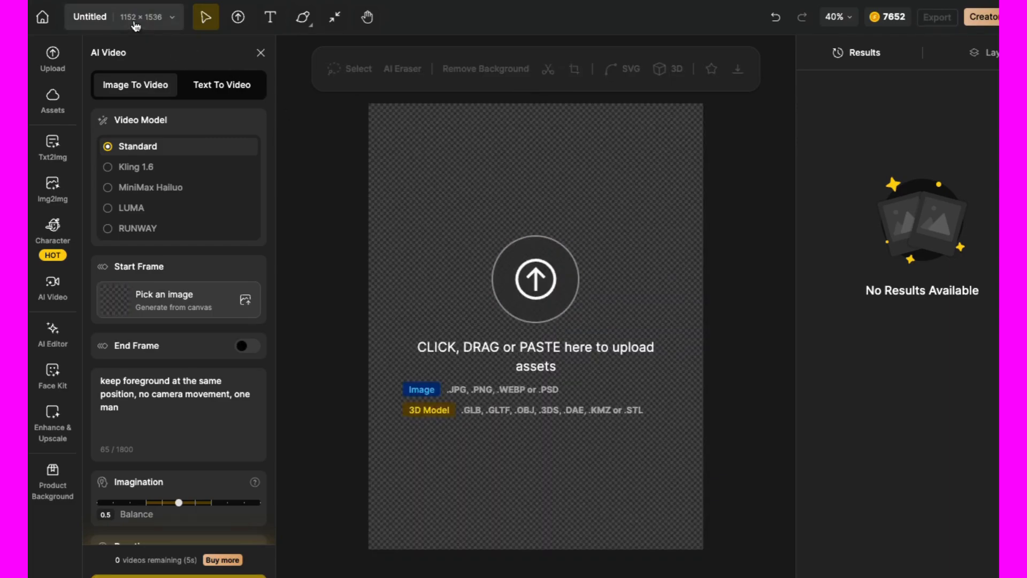
Set the project's aspect ratio to 16:9 at 1536 × 864
{"action": "left_click", "coordinate": [134, 20]}
{"action": "left_click", "coordinate": [204, 230]}
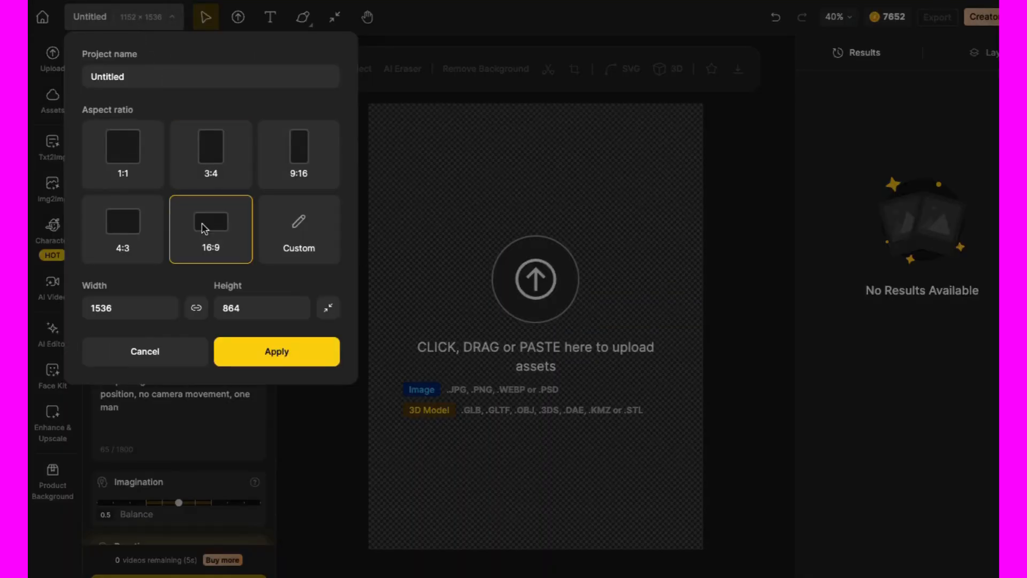
{"action": "left_click", "coordinate": [262, 362]}
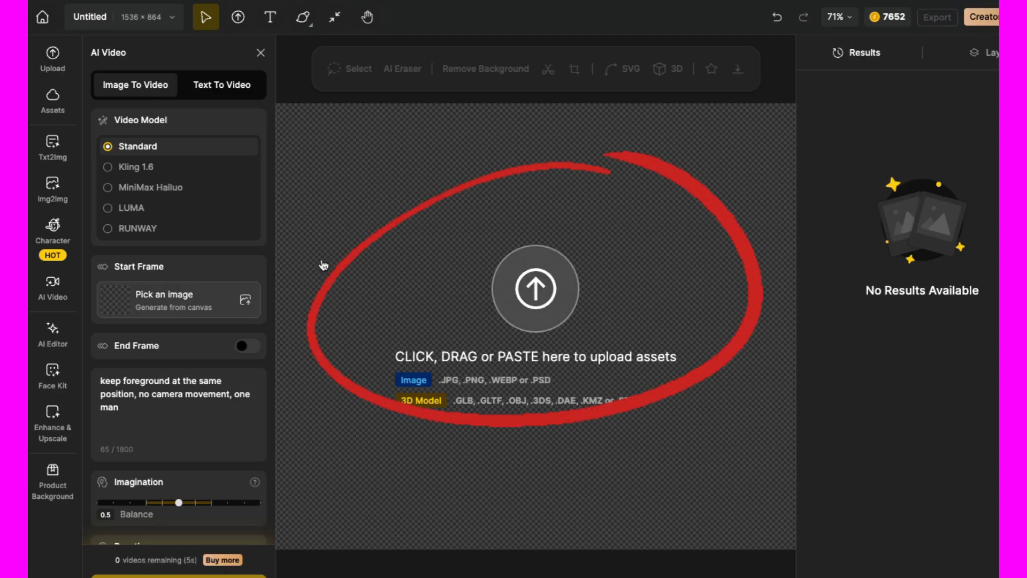
Paste the sunset forest stream image onto the canvas and pick it as the video's start frame
{"action": "key", "text": "ctrl+v"}
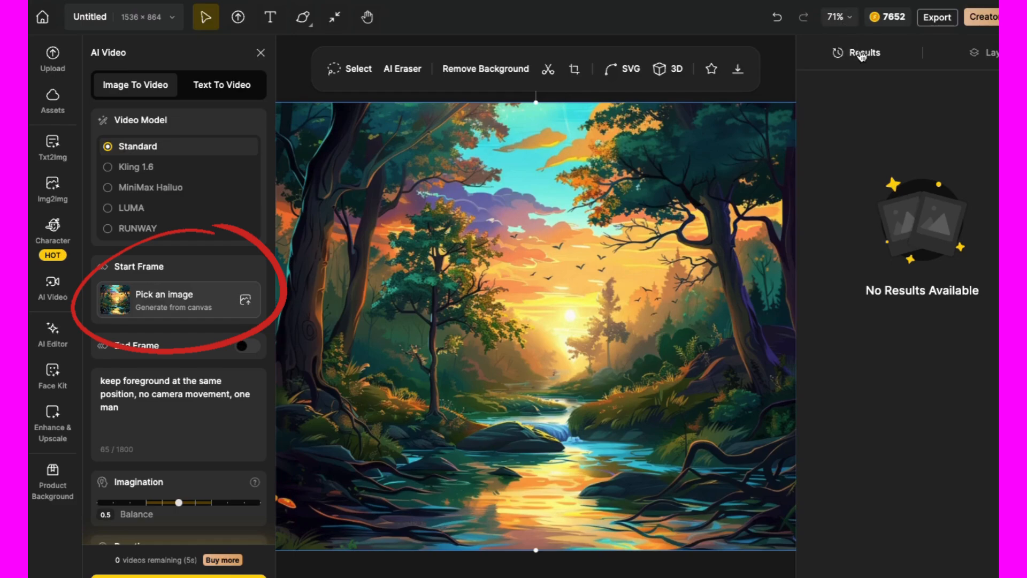
{"action": "left_click", "coordinate": [848, 18]}
{"action": "left_click", "coordinate": [844, 66]}
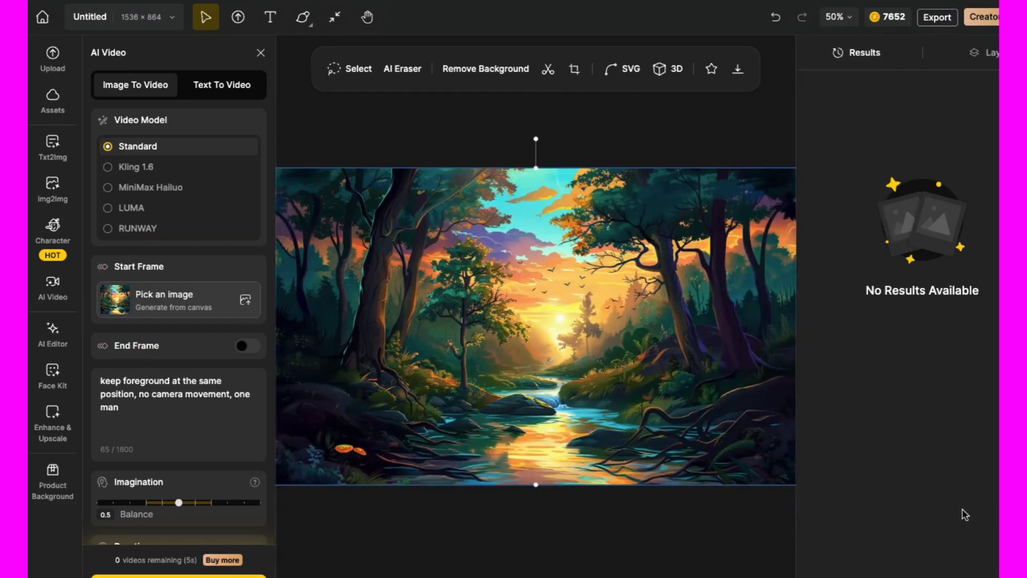
{"action": "left_click", "coordinate": [173, 298]}
{"action": "left_click", "coordinate": [385, 305]}
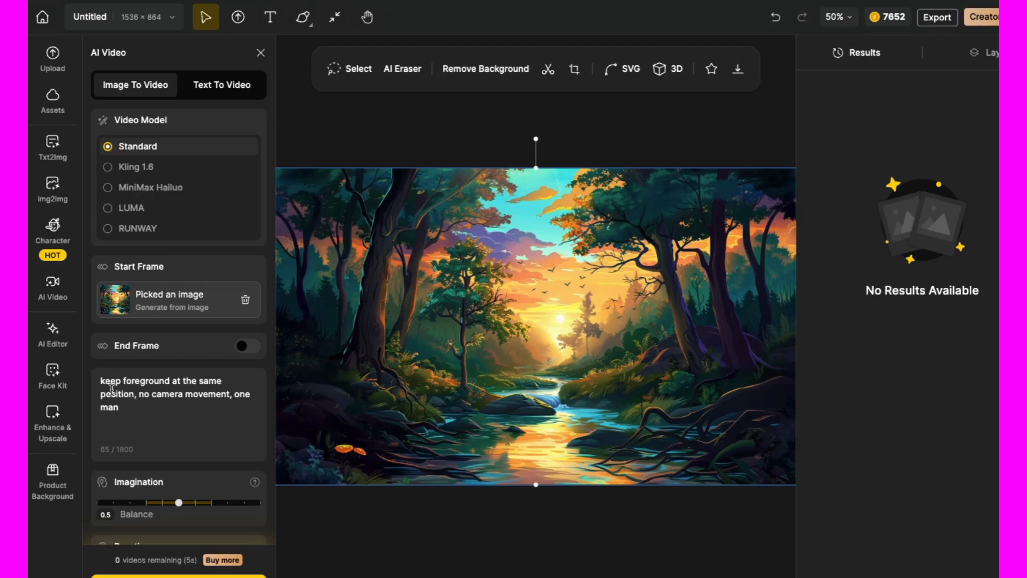
{"action": "scroll", "coordinate": [161, 481], "scroll_direction": "down", "scroll_amount": 1}
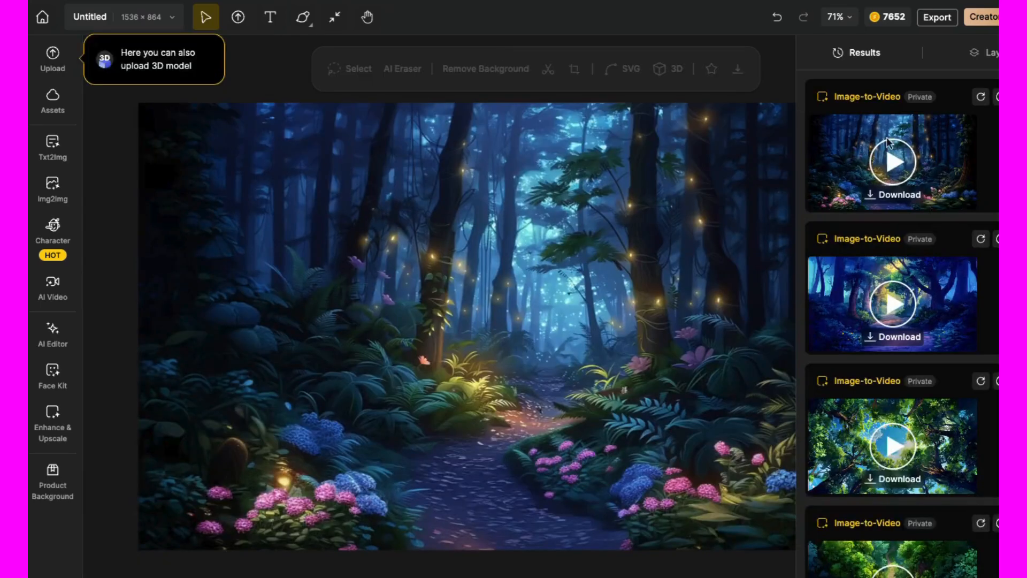
Play the generated forest videos one after another from the image-to-video results and check their camera motion
{"action": "scroll", "coordinate": [862, 374], "scroll_direction": "down", "scroll_amount": 4}
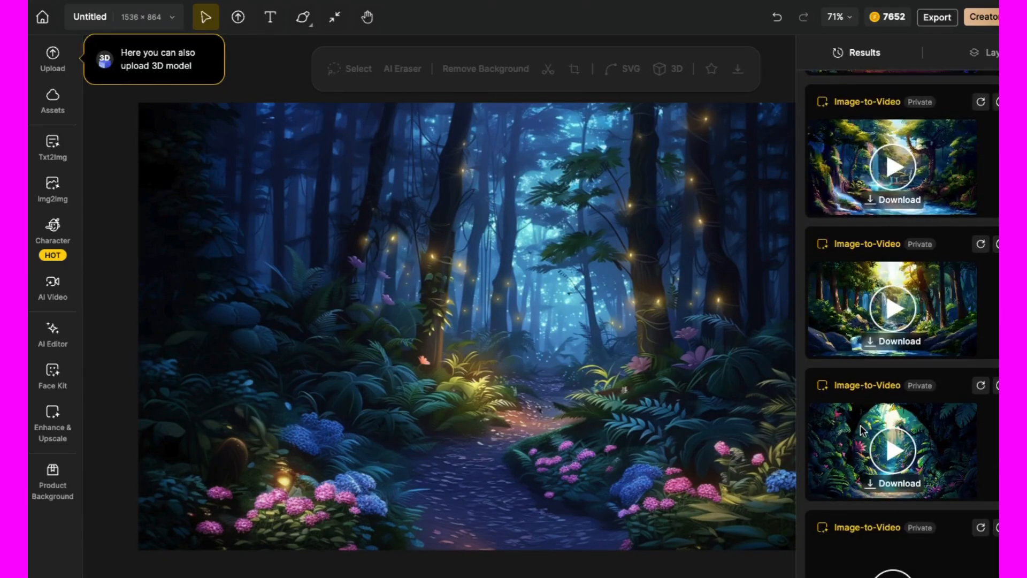
{"action": "left_click", "coordinate": [890, 252]}
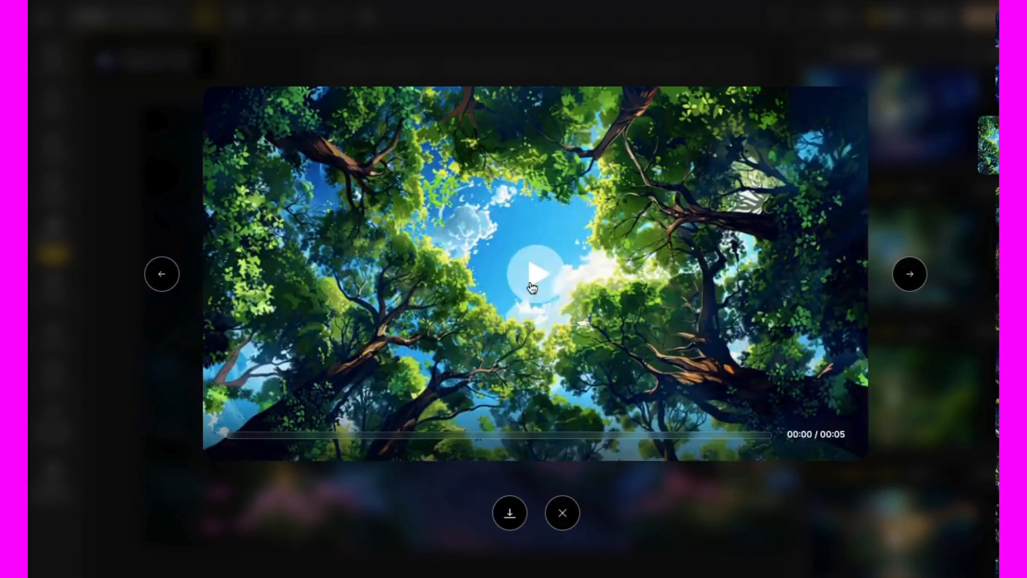
{"action": "left_click", "coordinate": [536, 275]}
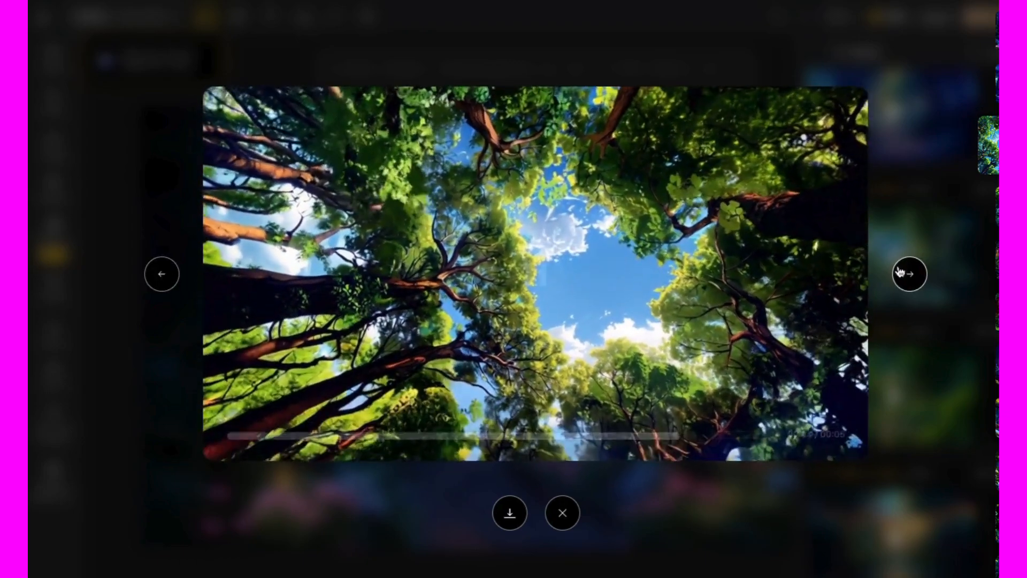
{"action": "left_click", "coordinate": [909, 273]}
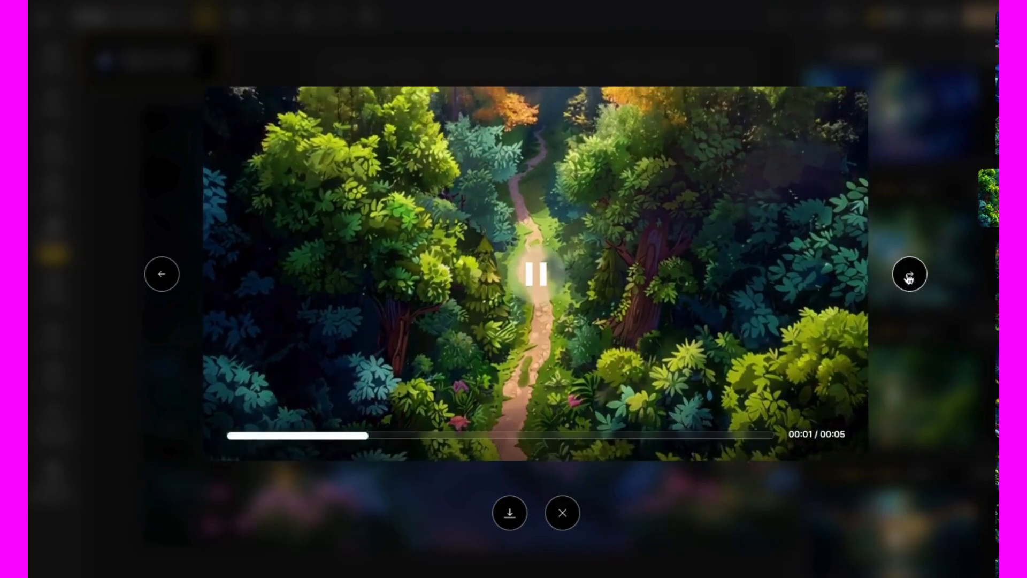
{"action": "left_click", "coordinate": [909, 274]}
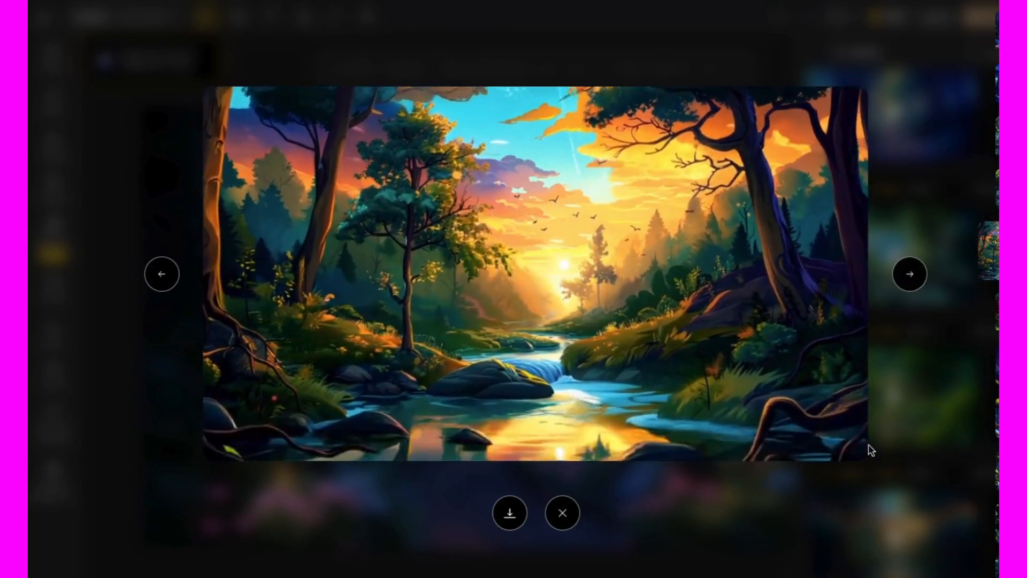
{"action": "left_click", "coordinate": [911, 283]}
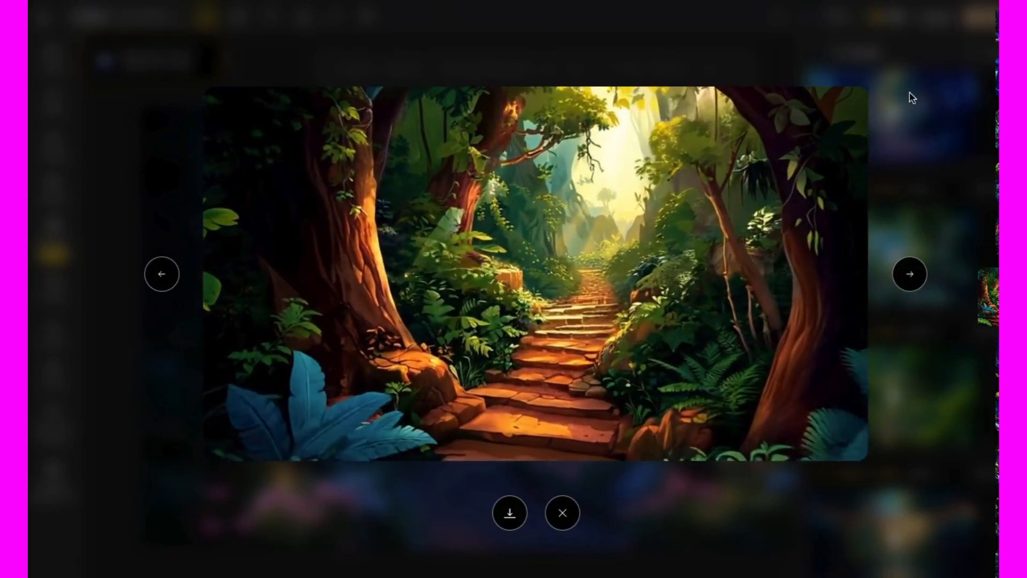
{"action": "left_click", "coordinate": [908, 98]}
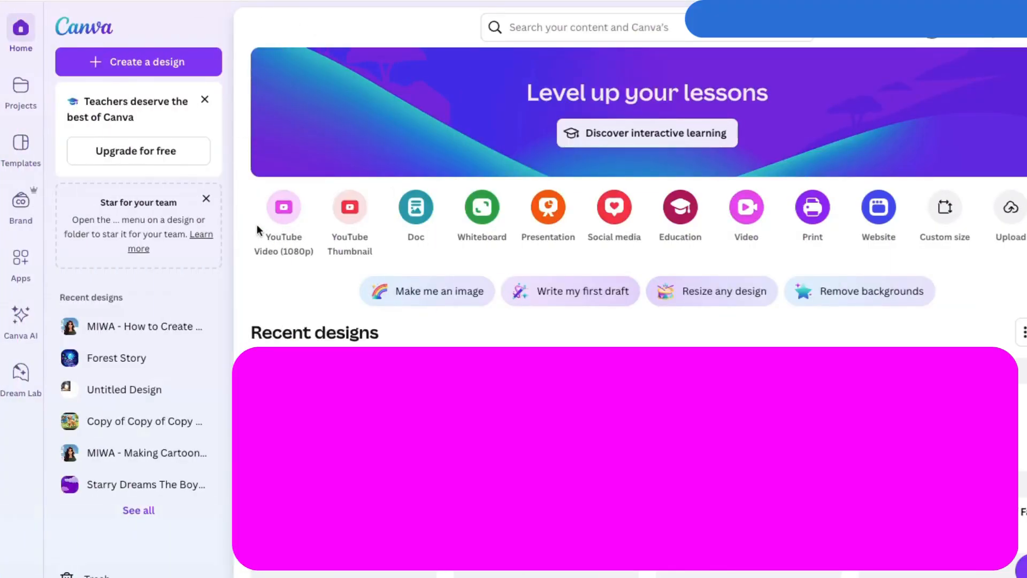
Switch to Canva and start a YouTube Video (1080p) design
{"action": "left_click", "coordinate": [284, 209]}
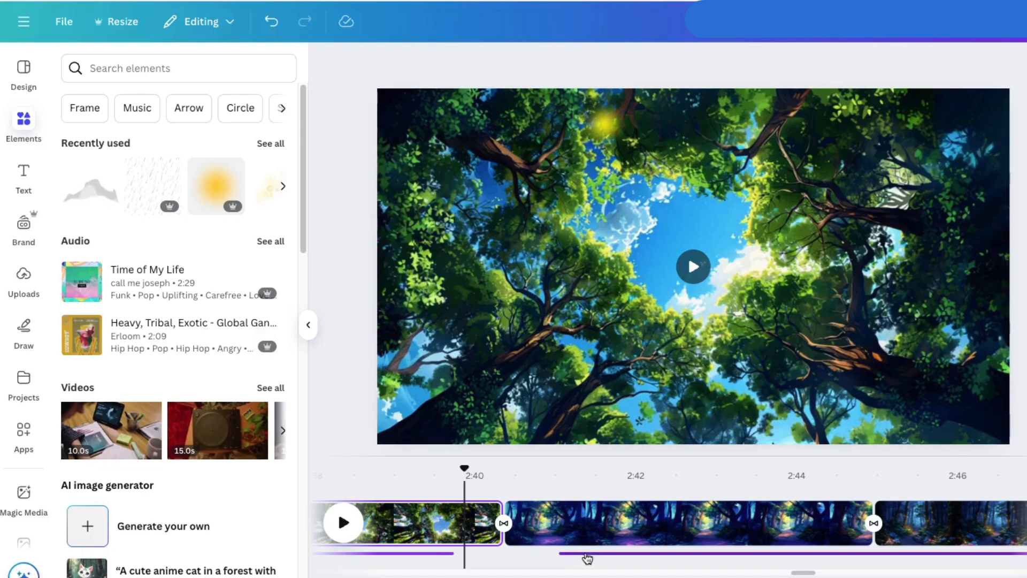
Examine the forest story's video clips and narration segments along the timeline, using a wider timeline zoom
{"action": "left_click", "coordinate": [586, 553]}
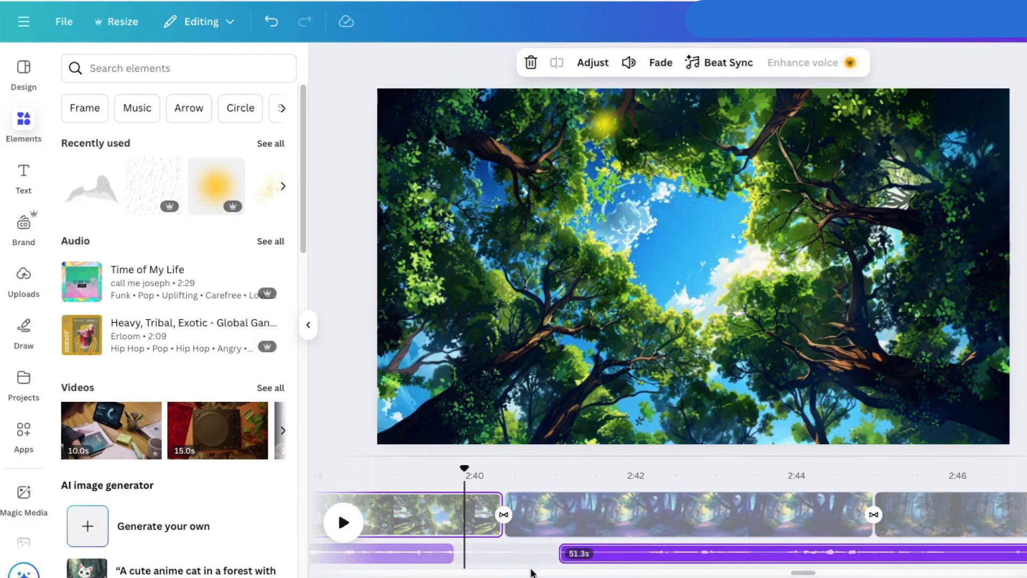
{"action": "left_click_drag", "start_coordinate": [802, 572], "coordinate": [714, 574]}
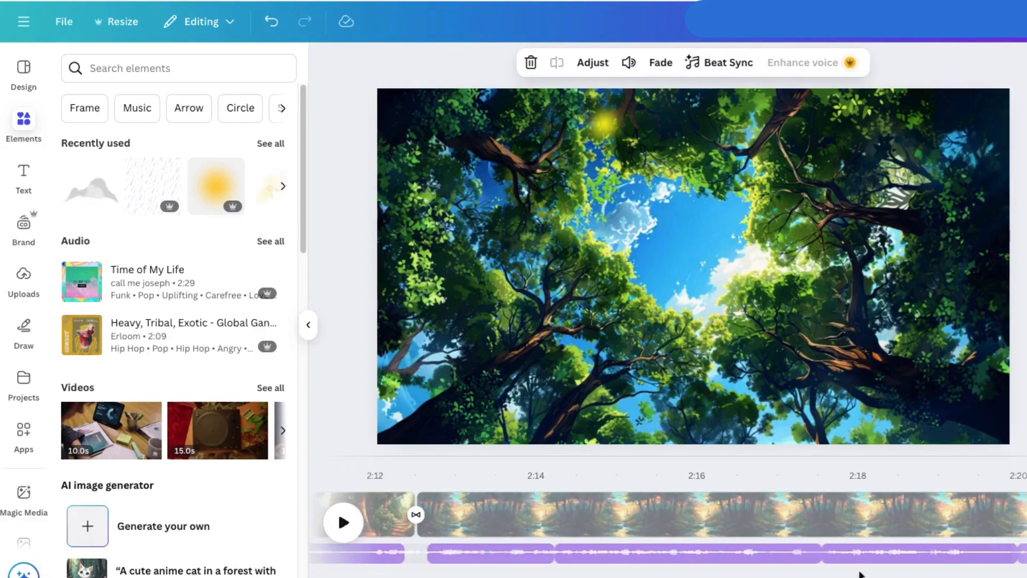
{"action": "left_click", "coordinate": [897, 577]}
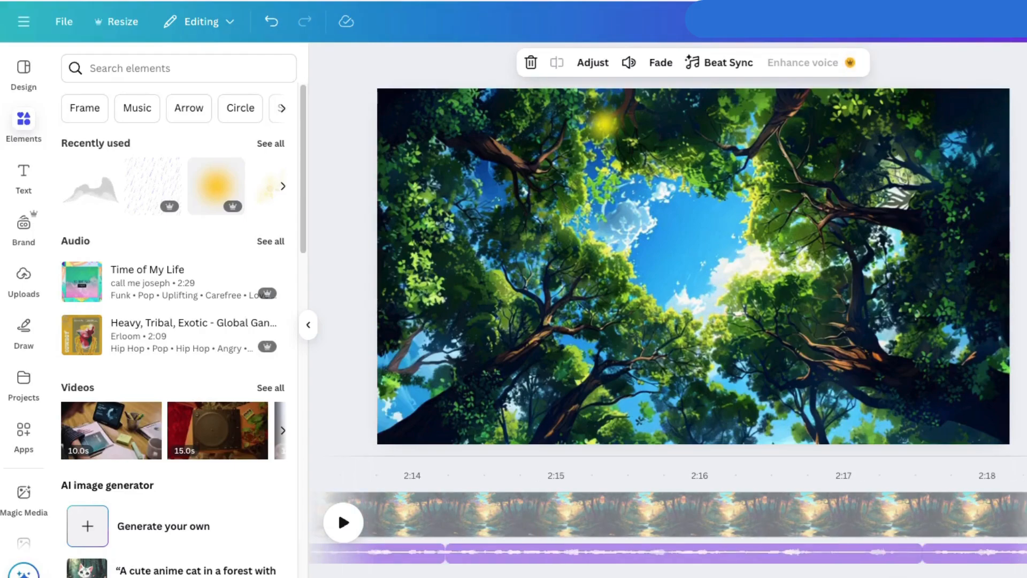
{"action": "left_click_drag", "start_coordinate": [909, 577], "coordinate": [784, 566]}
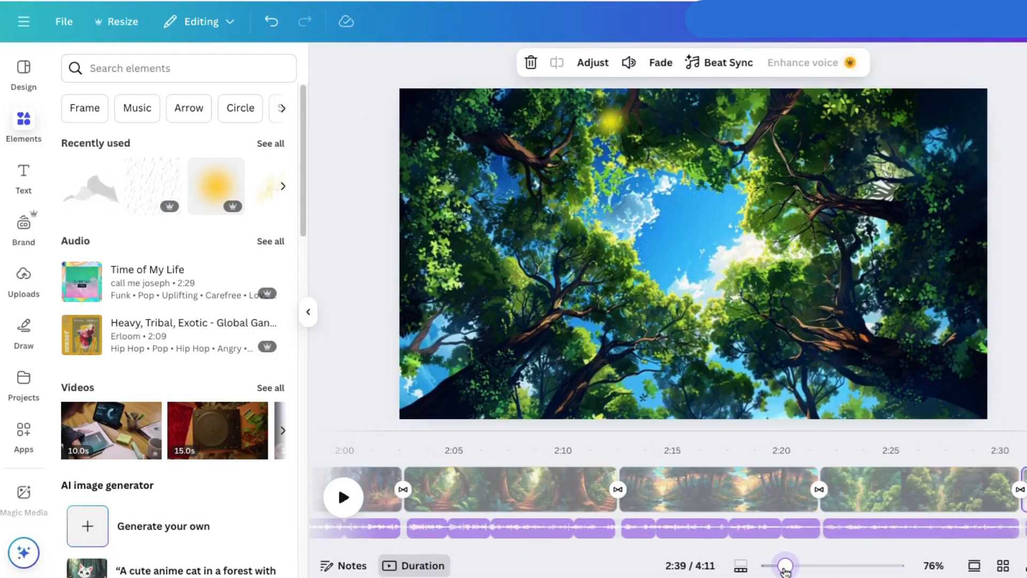
{"action": "left_click_drag", "start_coordinate": [729, 549], "coordinate": [615, 548]}
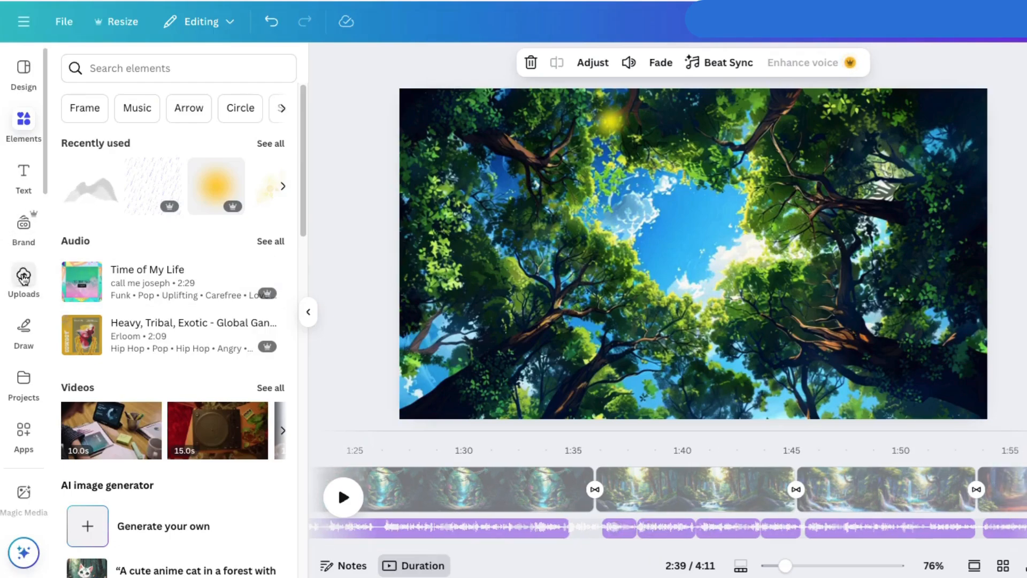
Browse the uploaded videos and images and compare the forest clips with those on the timeline
{"action": "left_click", "coordinate": [23, 278]}
{"action": "left_click", "coordinate": [182, 172]}
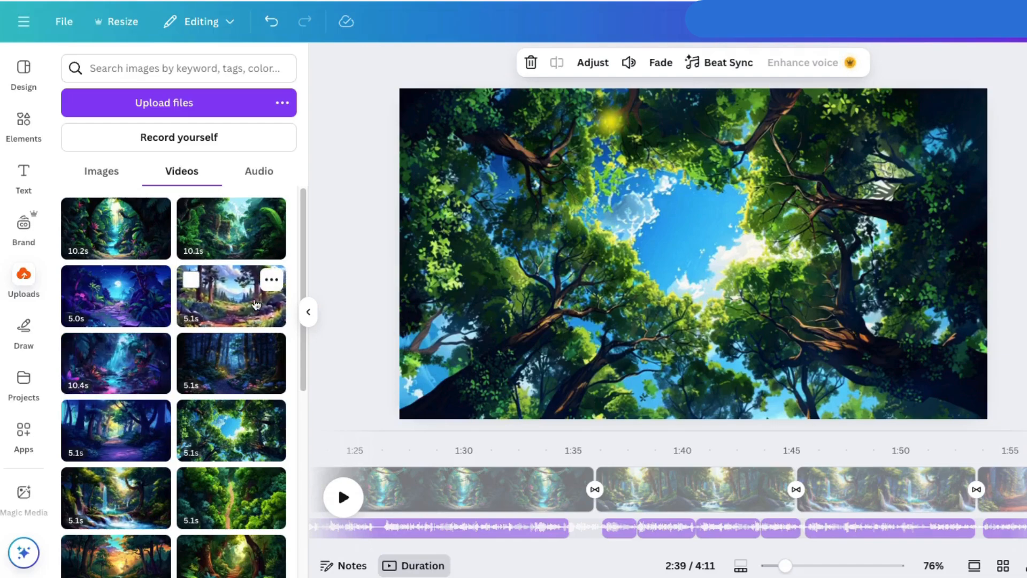
{"action": "left_click", "coordinate": [101, 171]}
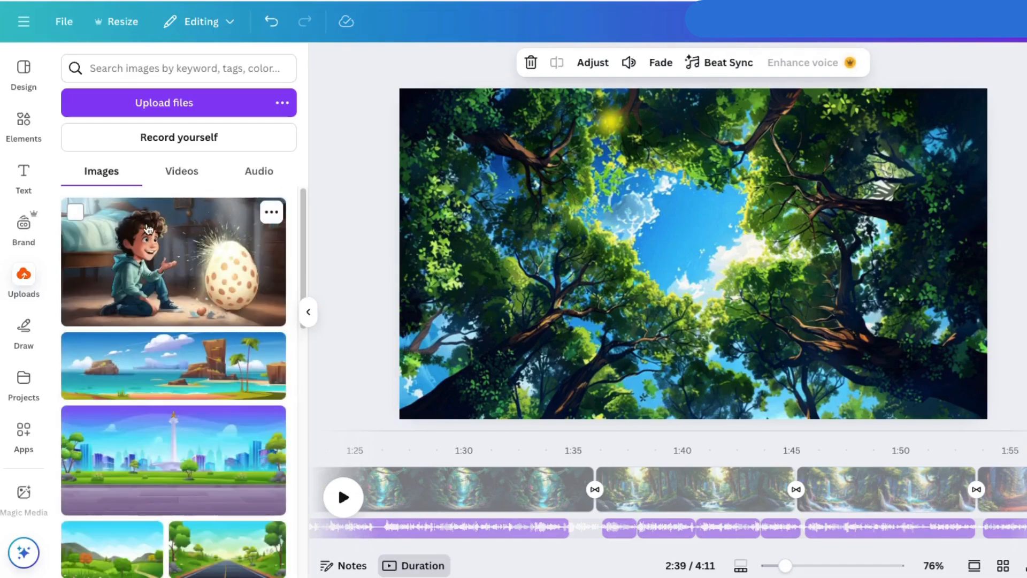
{"action": "left_click", "coordinate": [182, 172]}
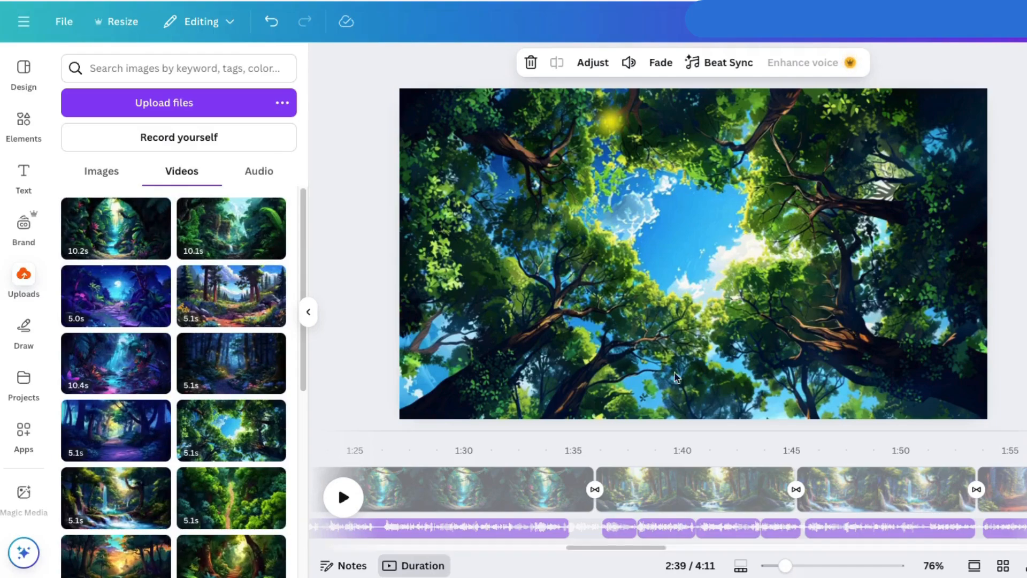
{"action": "left_click", "coordinate": [606, 295]}
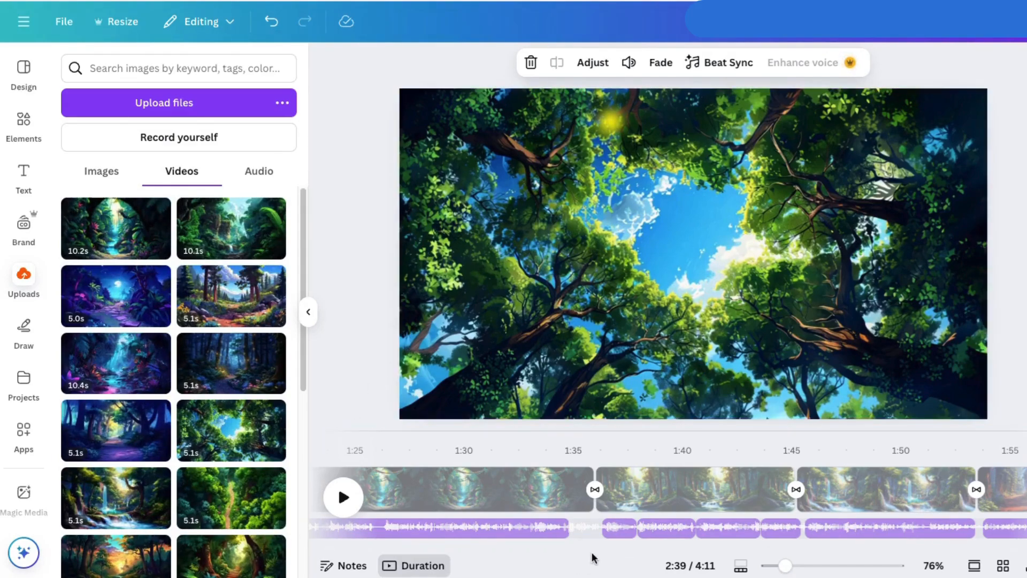
{"action": "left_click_drag", "start_coordinate": [587, 548], "coordinate": [628, 549]}
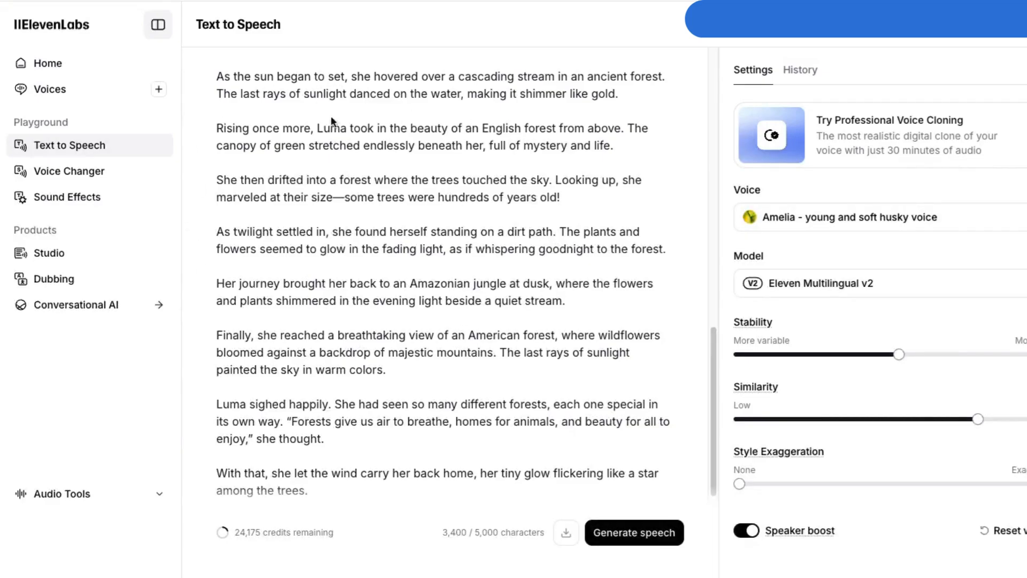
Review the narration text in ElevenLabs, and play the Canva timeline from 2:39 to locate where the narration segment should be split
{"action": "scroll", "coordinate": [497, 294], "scroll_direction": "up", "scroll_amount": 10}
{"action": "scroll", "coordinate": [375, 267], "scroll_direction": "down", "scroll_amount": 7}
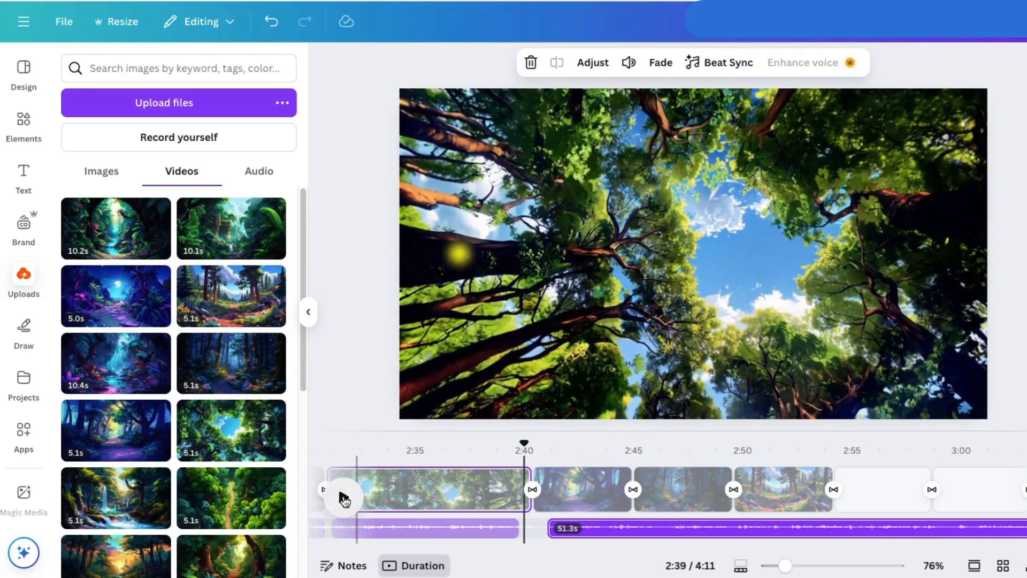
{"action": "left_click", "coordinate": [344, 499]}
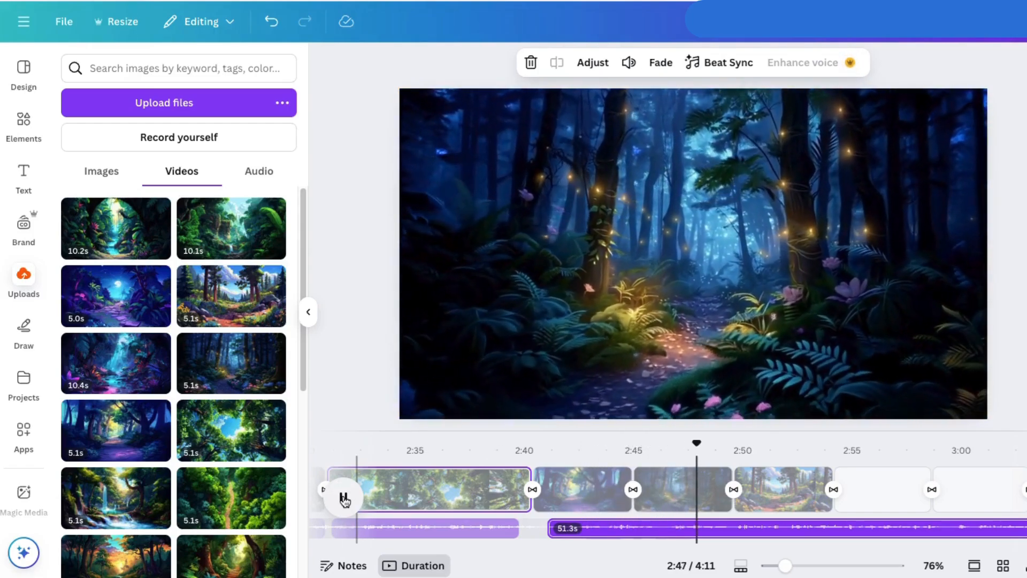
{"action": "left_click", "coordinate": [344, 499]}
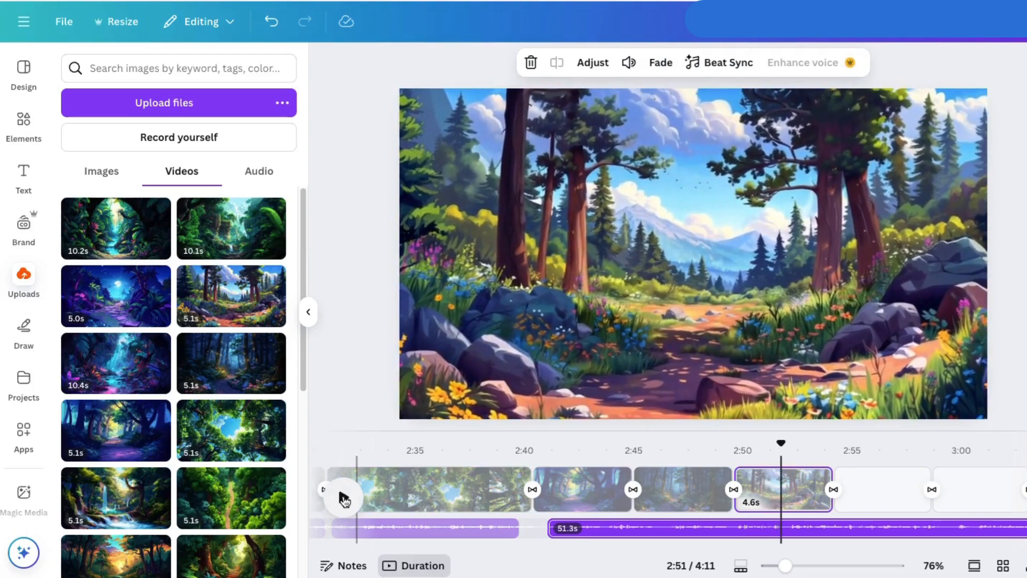
Split the narration track at 2:51 and move its first part back to the start of the purple path clip at 2:40
{"action": "left_click_drag", "start_coordinate": [785, 566], "coordinate": [847, 565]}
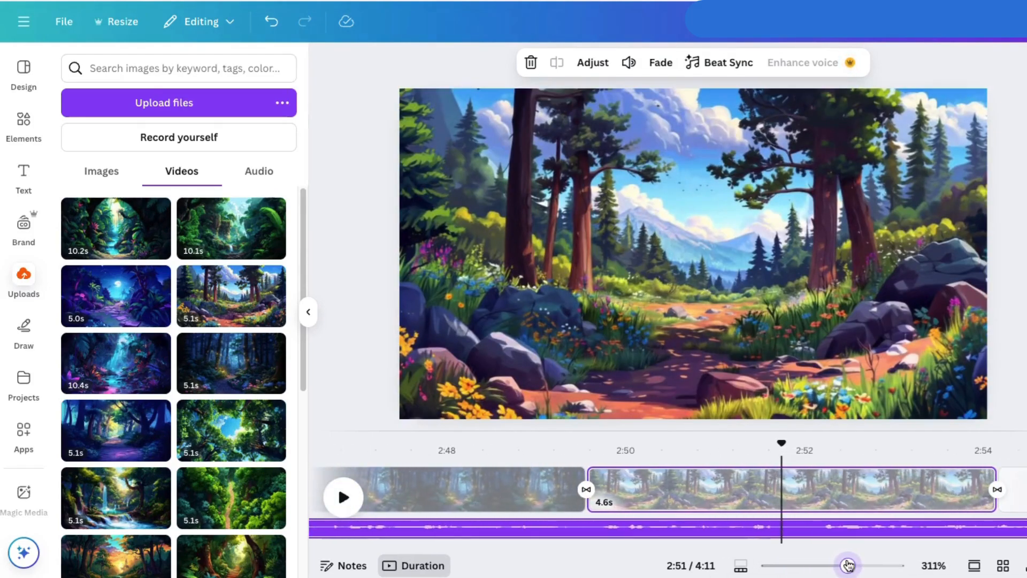
{"action": "left_click_drag", "start_coordinate": [782, 444], "coordinate": [791, 533]}
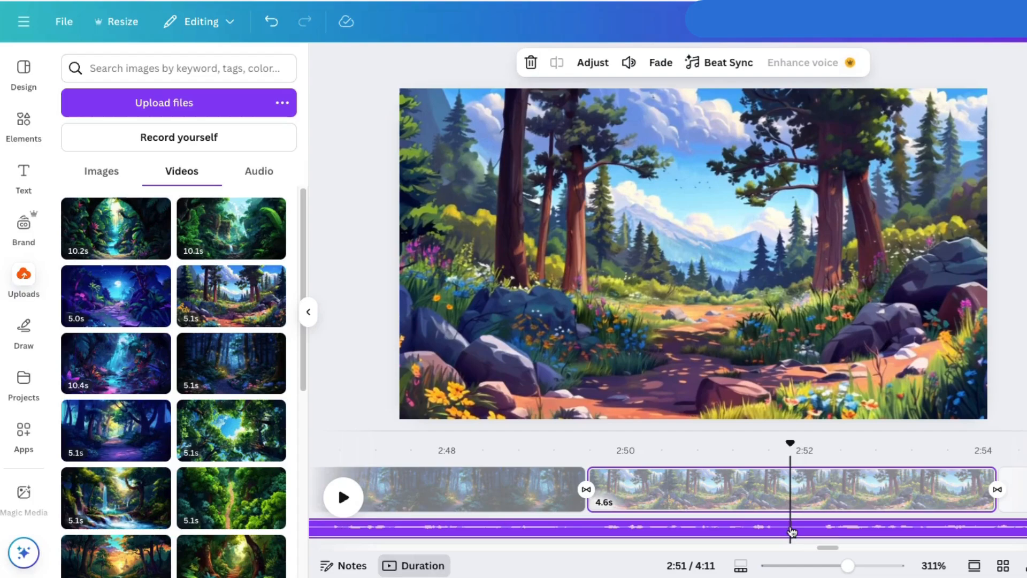
{"action": "right_click", "coordinate": [792, 531]}
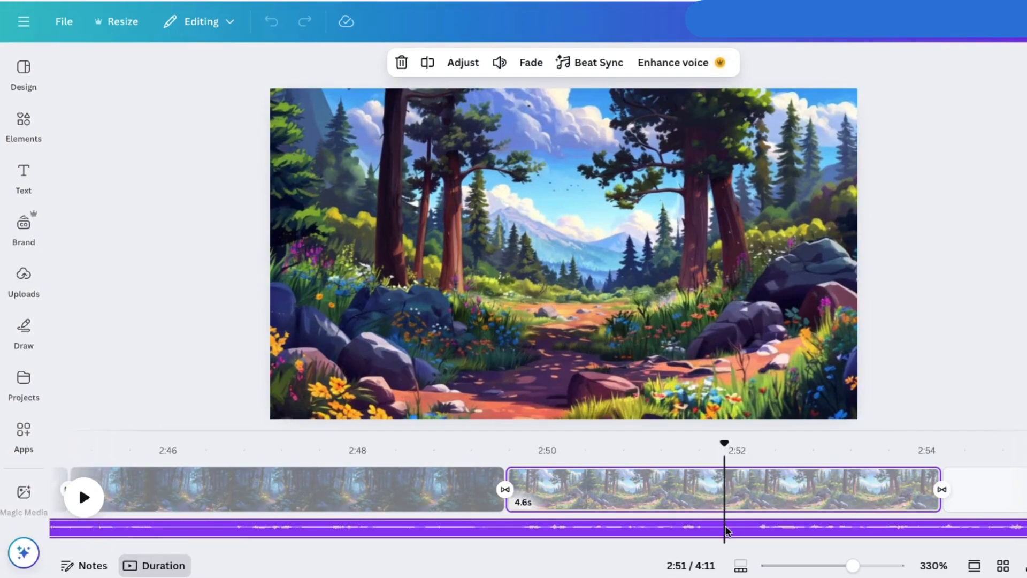
{"action": "right_click", "coordinate": [725, 529]}
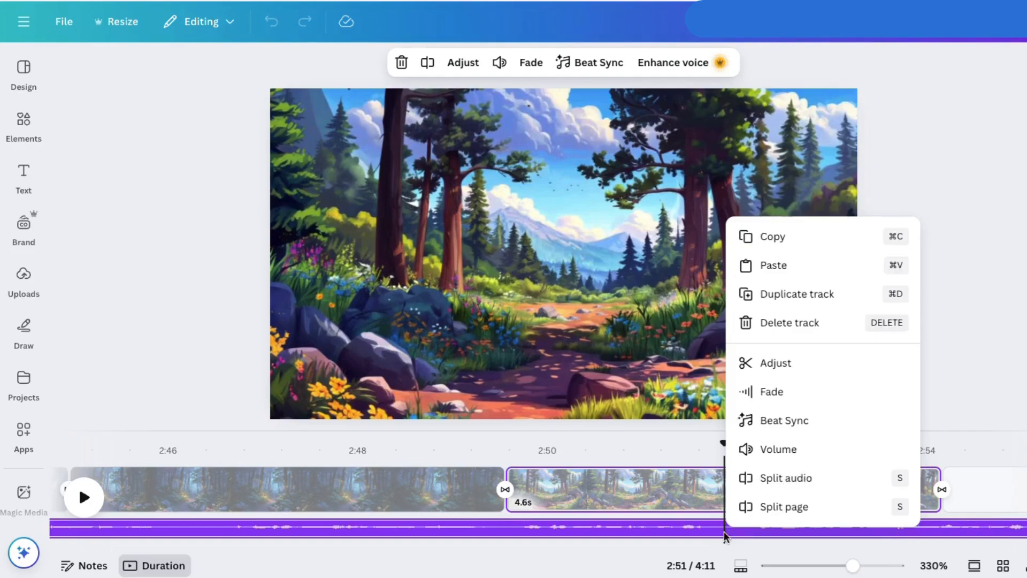
{"action": "left_click", "coordinate": [785, 478]}
{"action": "left_click_drag", "start_coordinate": [725, 533], "coordinate": [705, 548]}
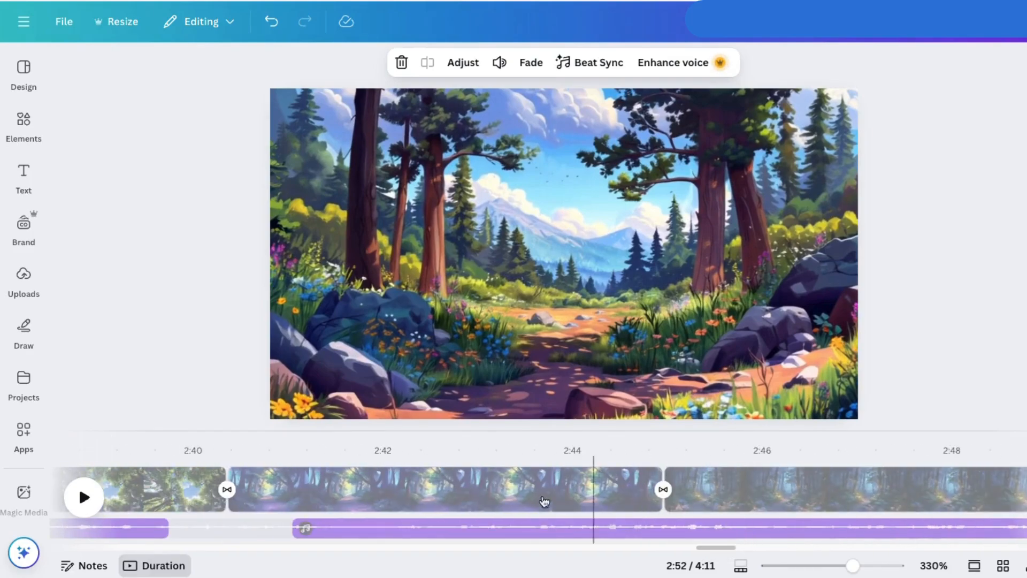
{"action": "left_click_drag", "start_coordinate": [394, 518], "coordinate": [341, 522]}
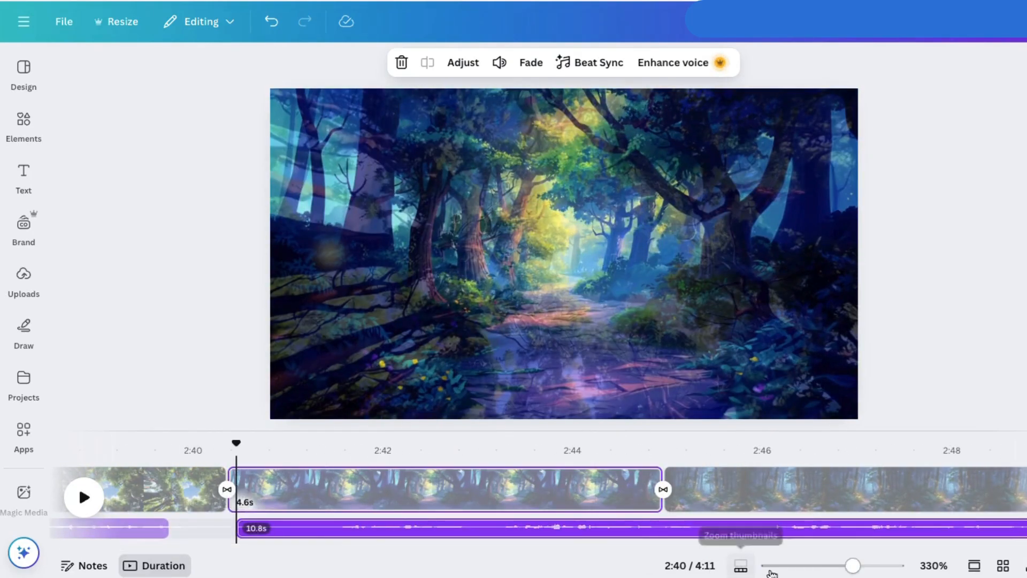
Trim the beginning of the narration segment to a 9.8 s length, keeping its start at 2:40
{"action": "left_click", "coordinate": [853, 566]}
{"action": "left_click_drag", "start_coordinate": [853, 565], "coordinate": [909, 561]}
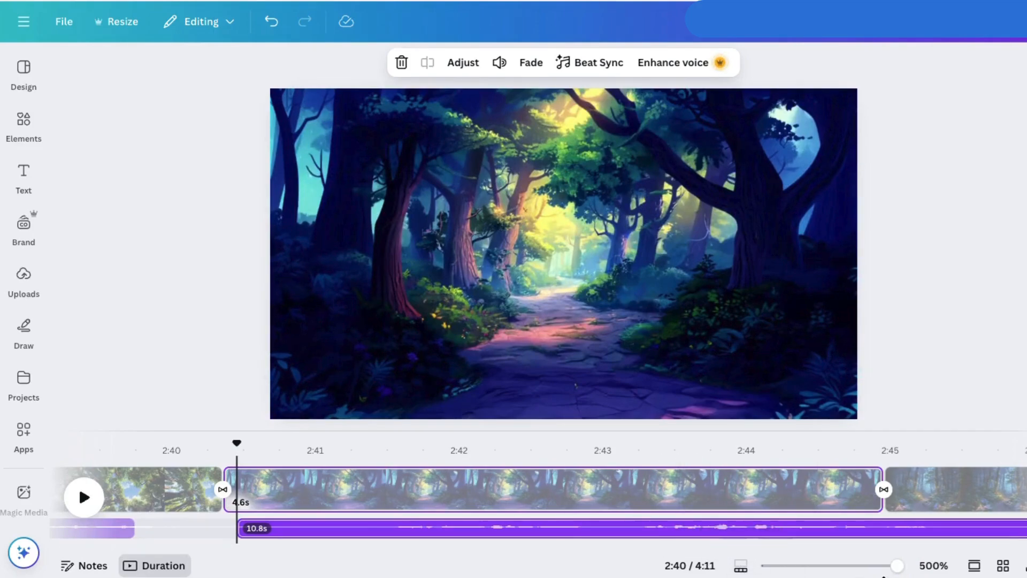
{"action": "mouse_move", "coordinate": [897, 566]}
{"action": "left_mouse_down"}
{"action": "mouse_move", "coordinate": [796, 566]}
{"action": "mouse_move", "coordinate": [881, 566]}
{"action": "left_mouse_up"}
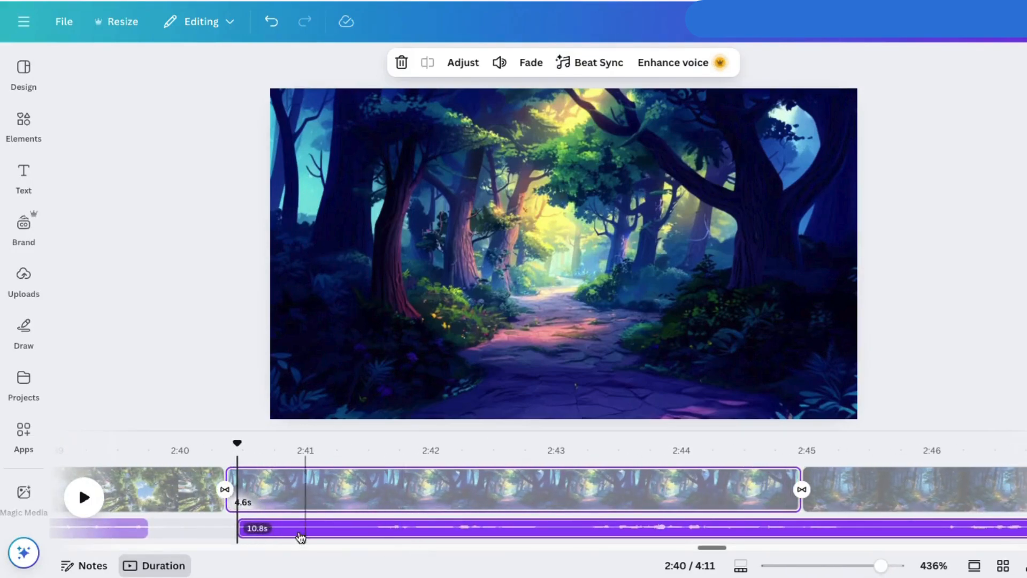
{"action": "key", "text": "space"}
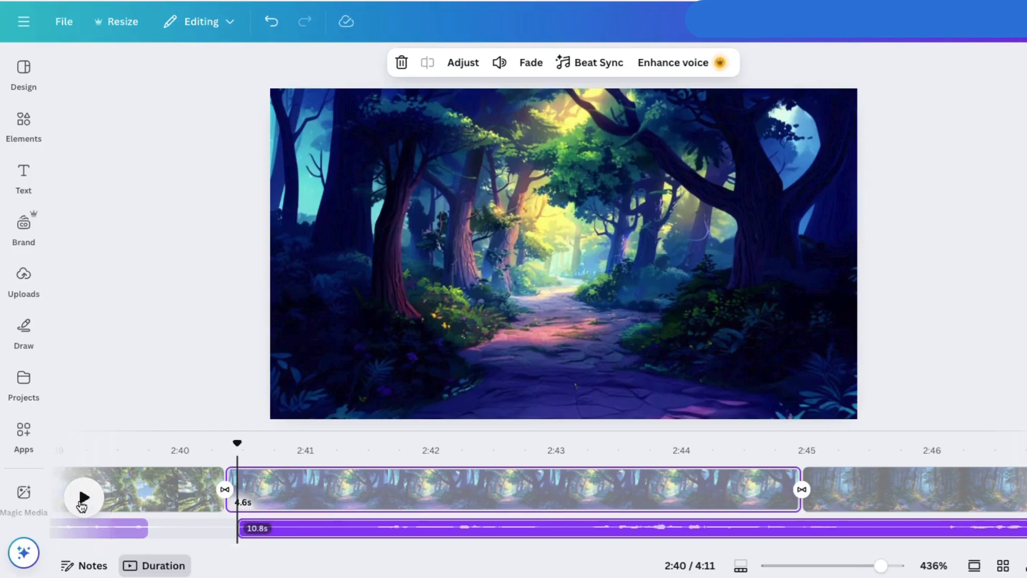
{"action": "key", "text": "space"}
{"action": "left_click_drag", "start_coordinate": [242, 527], "coordinate": [300, 529]}
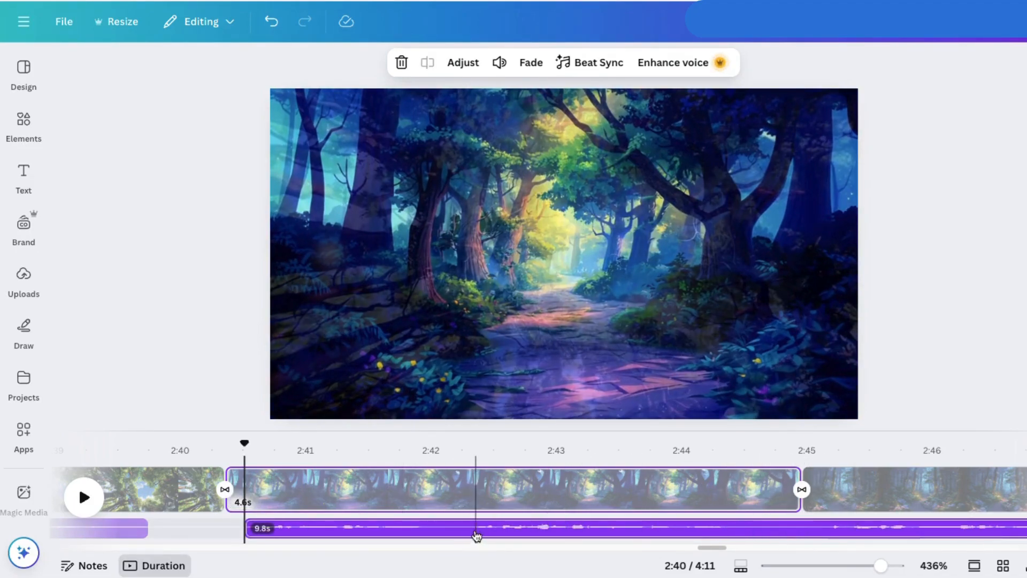
Play the narration from 2:40 to find the first pause and split the audio at 2:42
{"action": "left_click", "coordinate": [84, 497]}
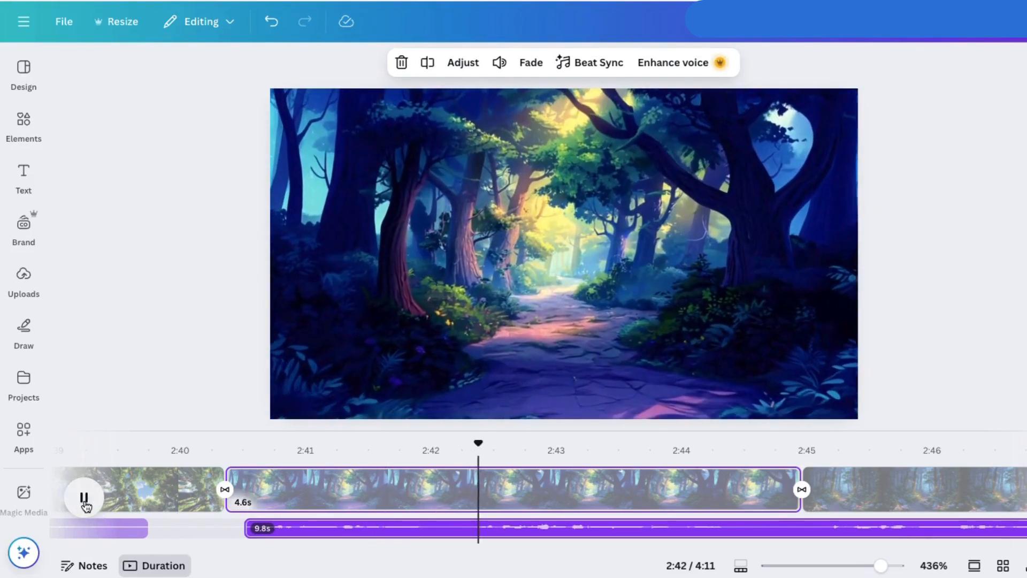
{"action": "left_click", "coordinate": [84, 497]}
{"action": "left_click_drag", "start_coordinate": [523, 529], "coordinate": [440, 529]}
{"action": "right_click", "coordinate": [472, 529]}
{"action": "left_click", "coordinate": [527, 479]}
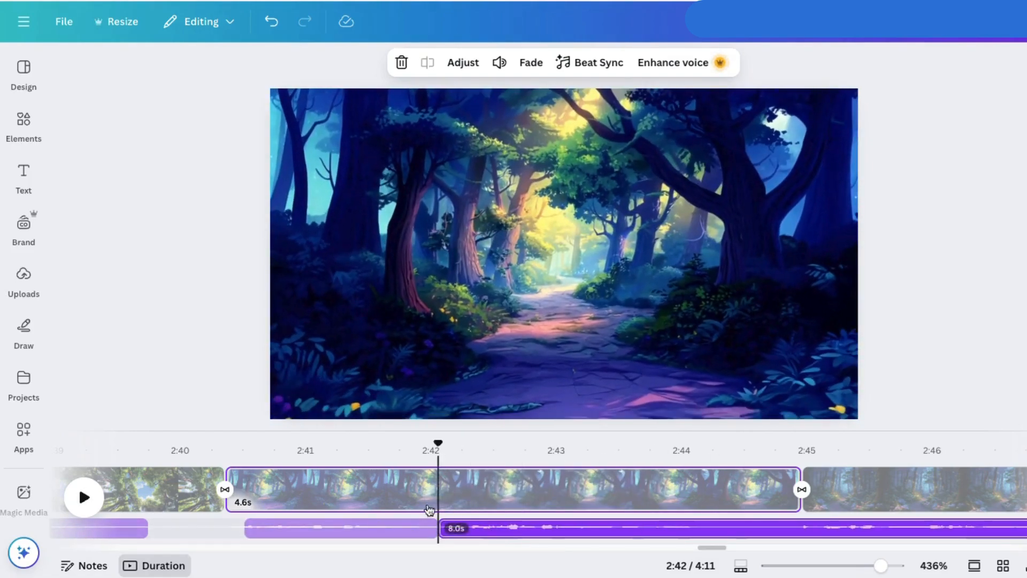
Split the audio again near 2:45, trim the preceding segment to 2.1 s and move the remainder against its end at 2:44
{"action": "left_click", "coordinate": [84, 497]}
{"action": "left_click", "coordinate": [100, 498]}
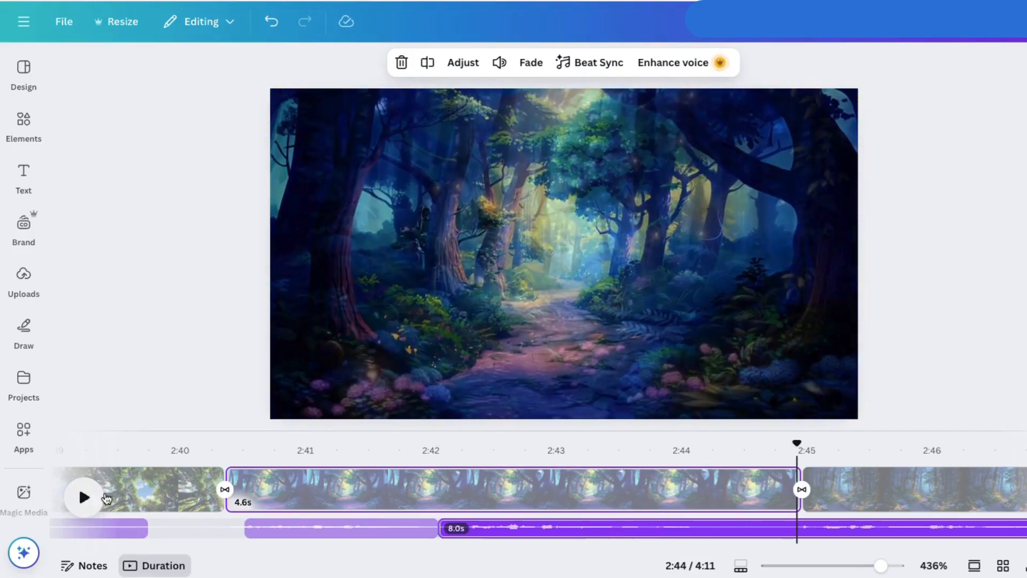
{"action": "right_click", "coordinate": [800, 528]}
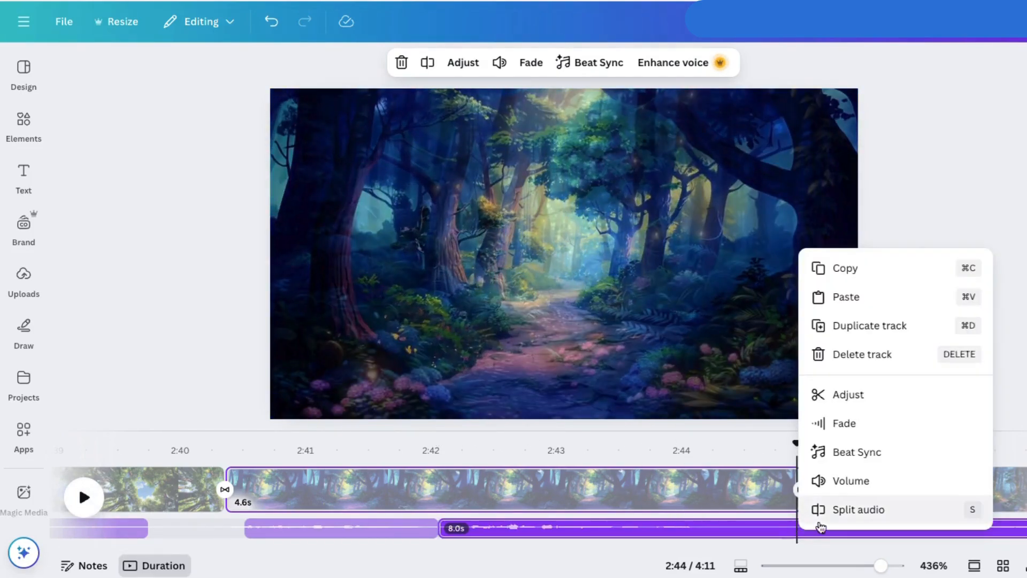
{"action": "left_click", "coordinate": [820, 526]}
{"action": "left_click_drag", "start_coordinate": [797, 529], "coordinate": [763, 523]}
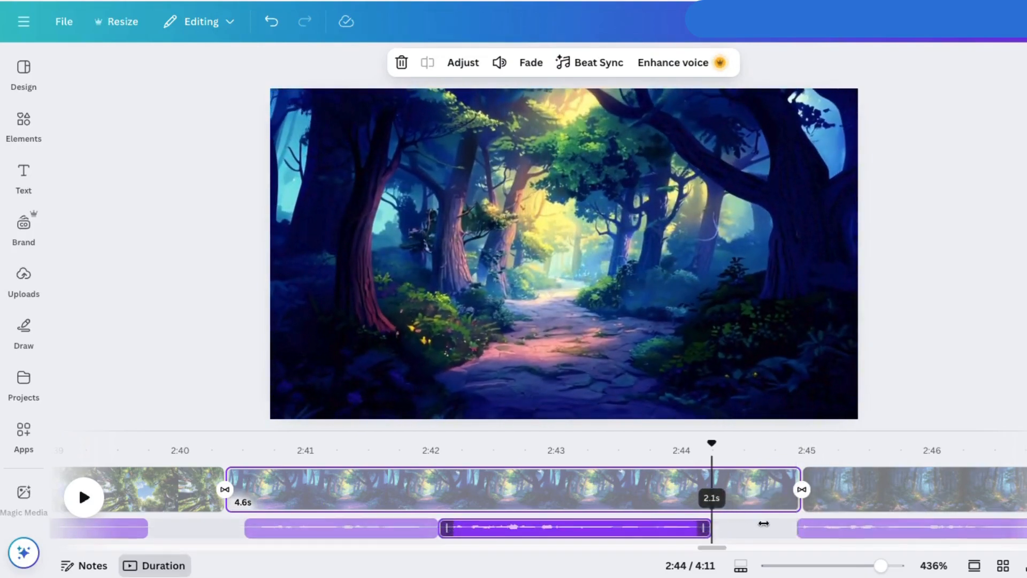
{"action": "left_click_drag", "start_coordinate": [863, 530], "coordinate": [727, 554]}
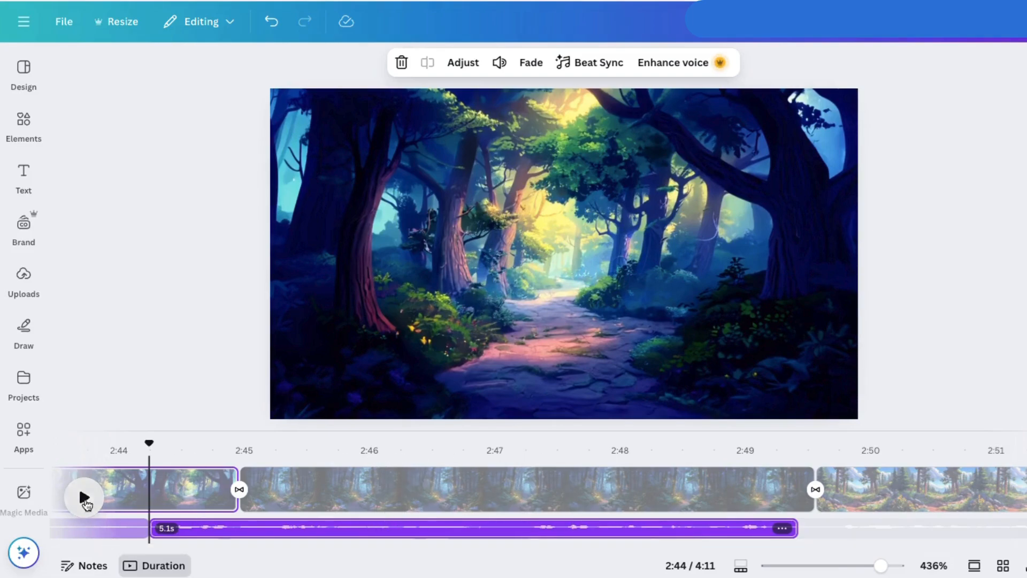
Split the narration segment at 2:47, trim its first part to 2.7 s and move the second part against it
{"action": "left_click", "coordinate": [84, 497]}
{"action": "left_click", "coordinate": [84, 497]}
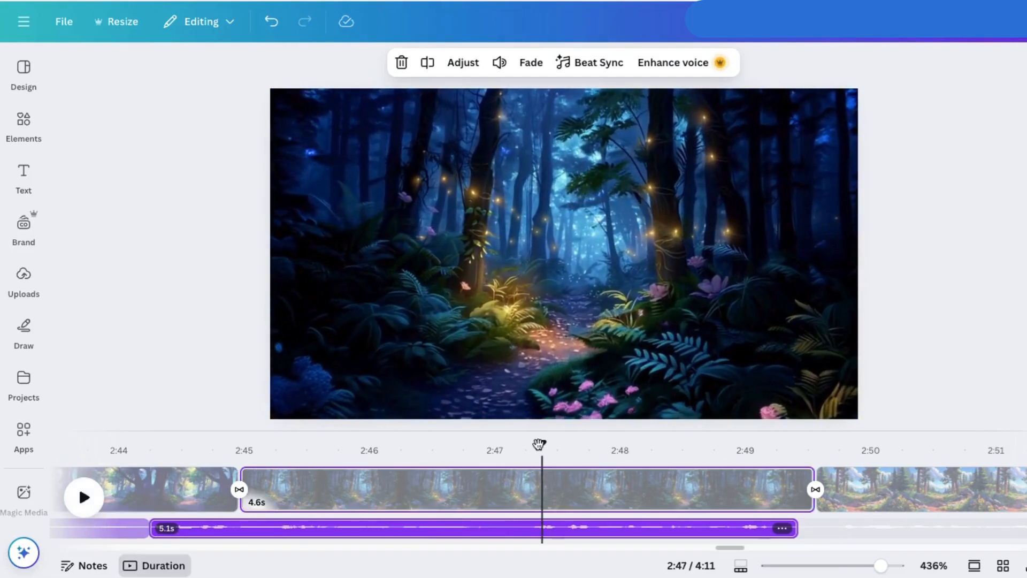
{"action": "left_click_drag", "start_coordinate": [538, 441], "coordinate": [525, 442]}
{"action": "right_click", "coordinate": [529, 530]}
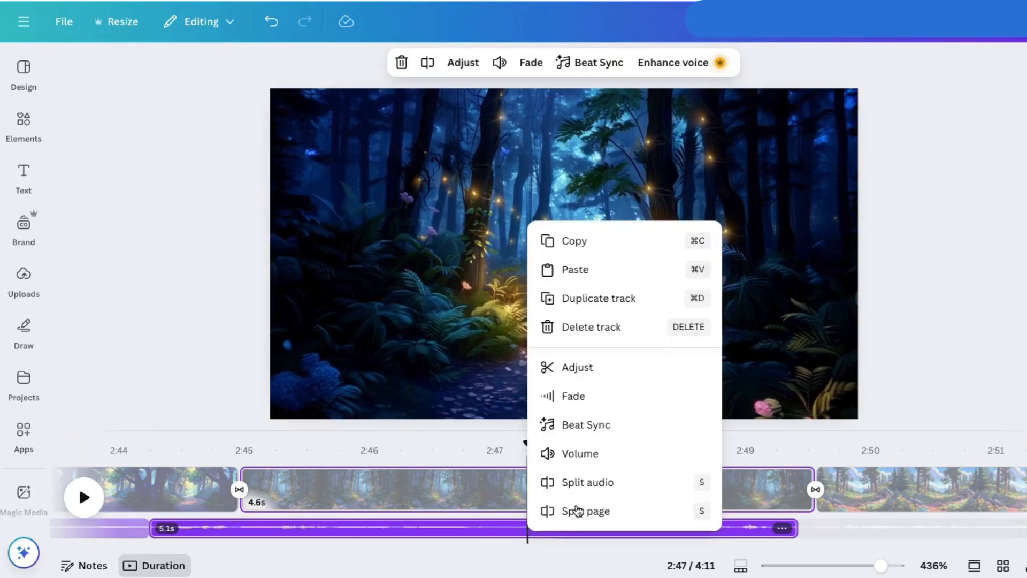
{"action": "left_click", "coordinate": [583, 482]}
{"action": "left_click_drag", "start_coordinate": [525, 522], "coordinate": [495, 523]}
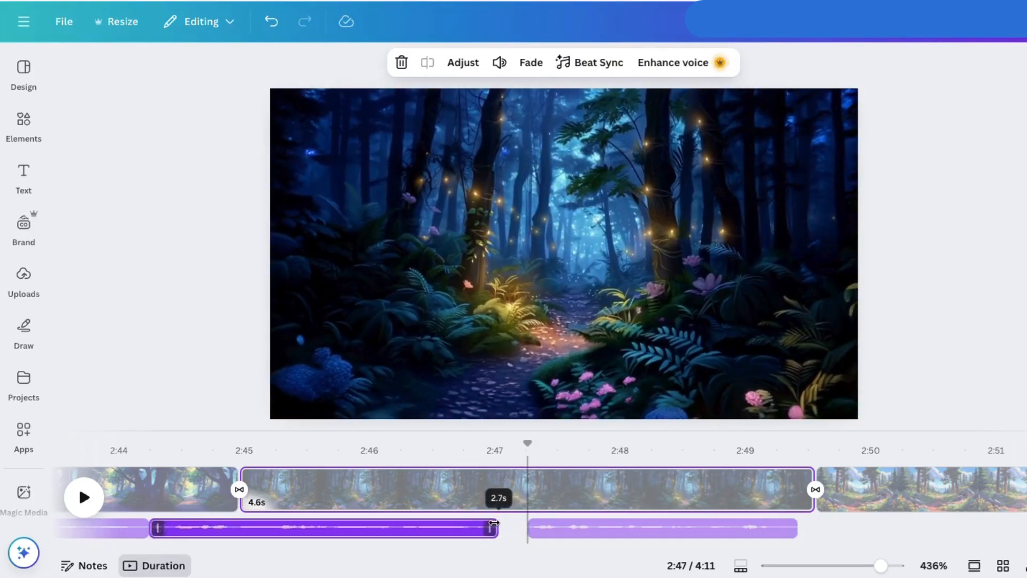
{"action": "left_click_drag", "start_coordinate": [568, 534], "coordinate": [539, 533]}
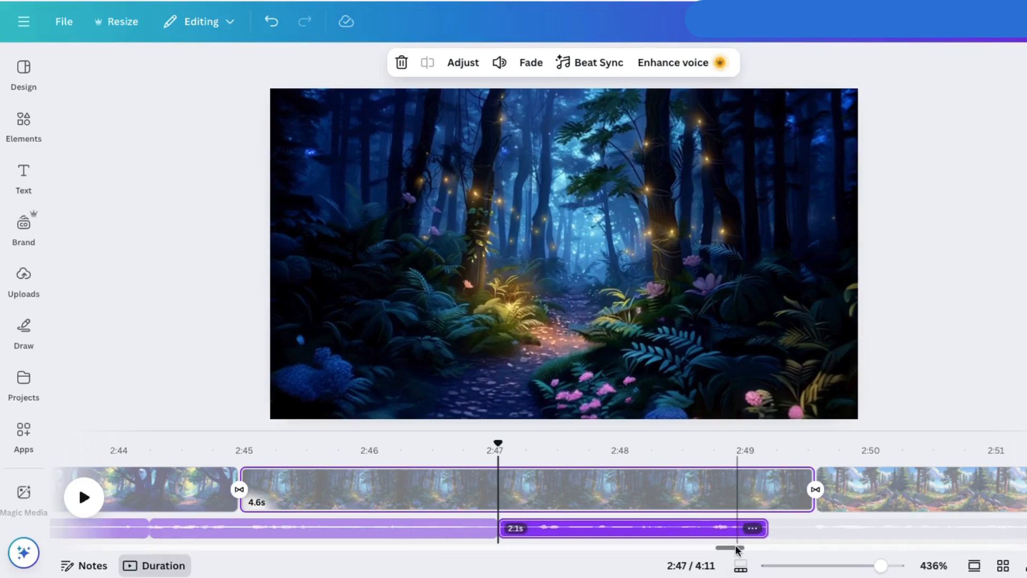
Set the playback speed of the purple forest path video on the clip starting at 2:40 to 0.5
{"action": "left_click_drag", "start_coordinate": [738, 547], "coordinate": [707, 547]}
{"action": "left_click", "coordinate": [506, 490]}
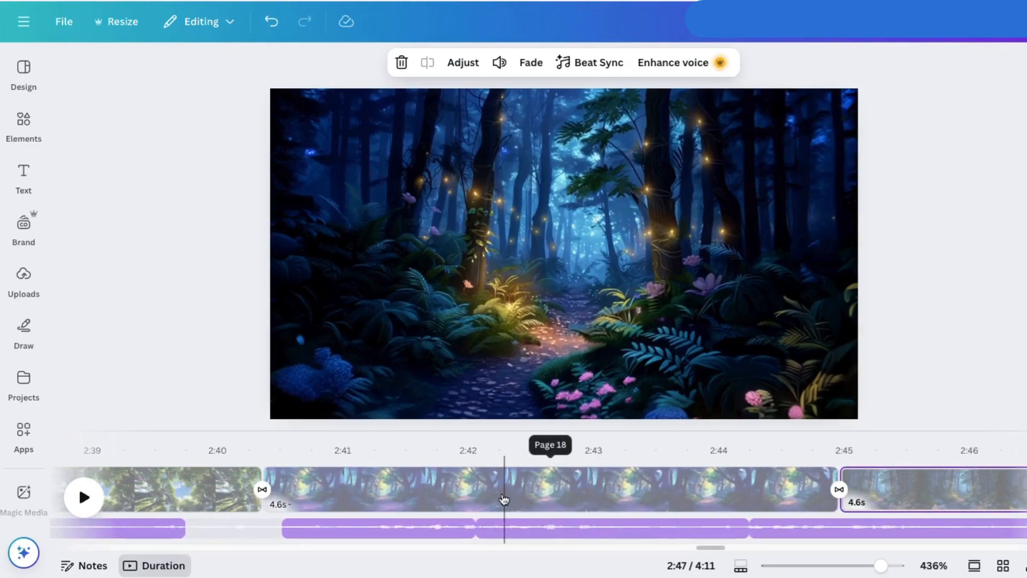
{"action": "left_click", "coordinate": [536, 249]}
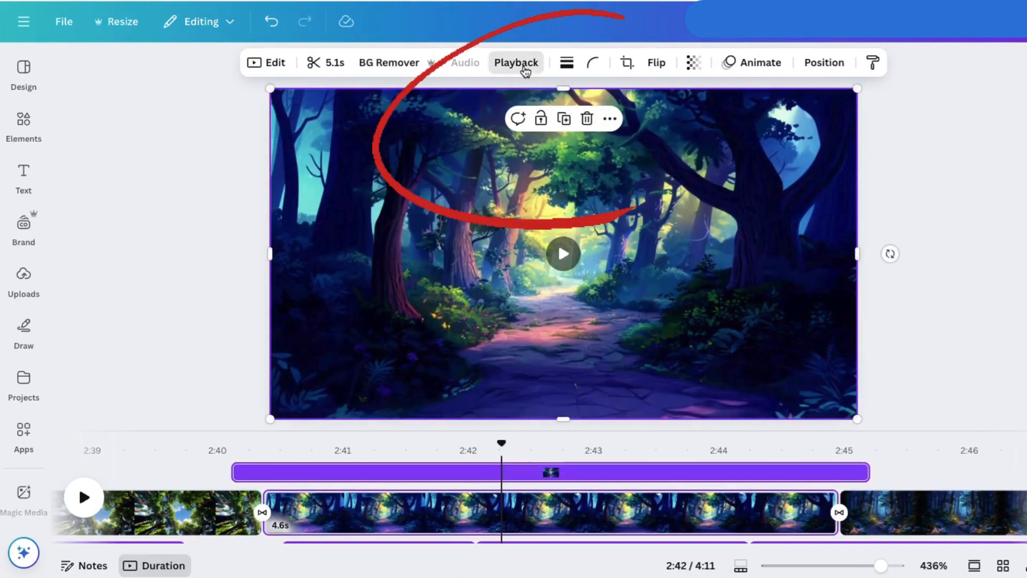
{"action": "left_click", "coordinate": [517, 62]}
{"action": "left_click_drag", "start_coordinate": [488, 121], "coordinate": [454, 122]}
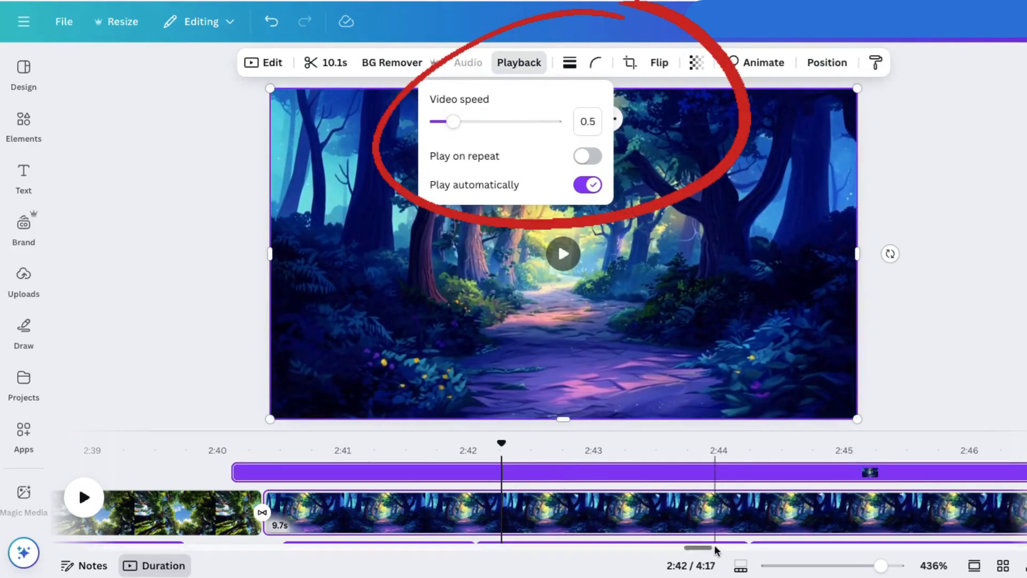
Move the last narration segment under the slowed forest path clip slightly later at 2:47, leaving a short pause before it
{"action": "left_click_drag", "start_coordinate": [697, 548], "coordinate": [717, 557]}
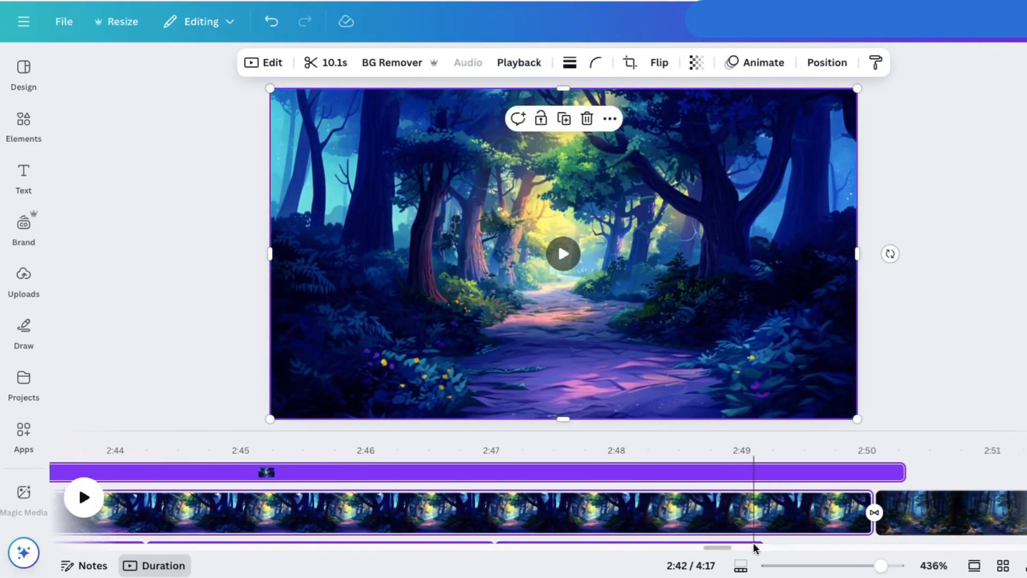
{"action": "left_click_drag", "start_coordinate": [723, 548], "coordinate": [710, 553]}
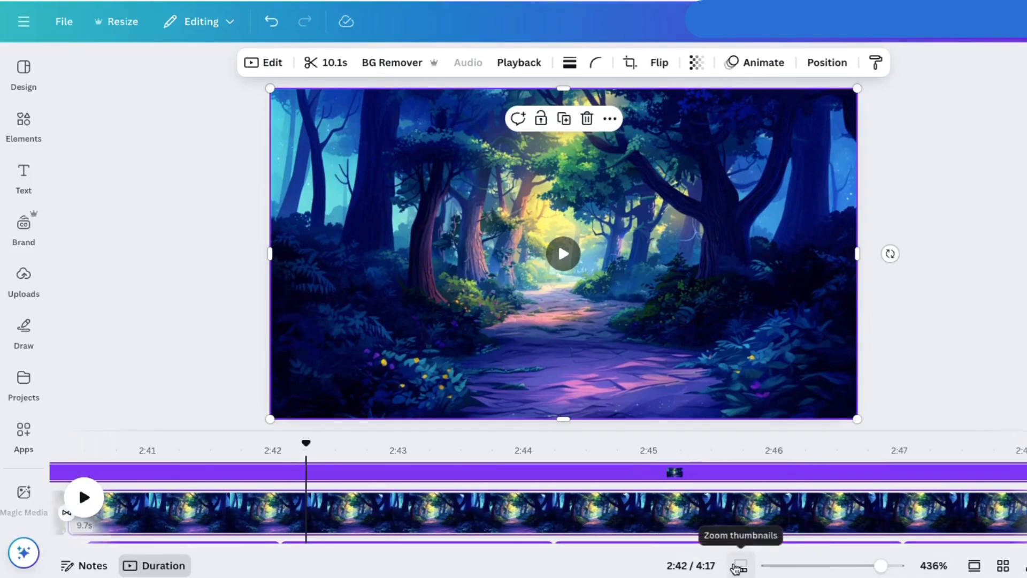
{"action": "left_click_drag", "start_coordinate": [810, 571], "coordinate": [807, 566]}
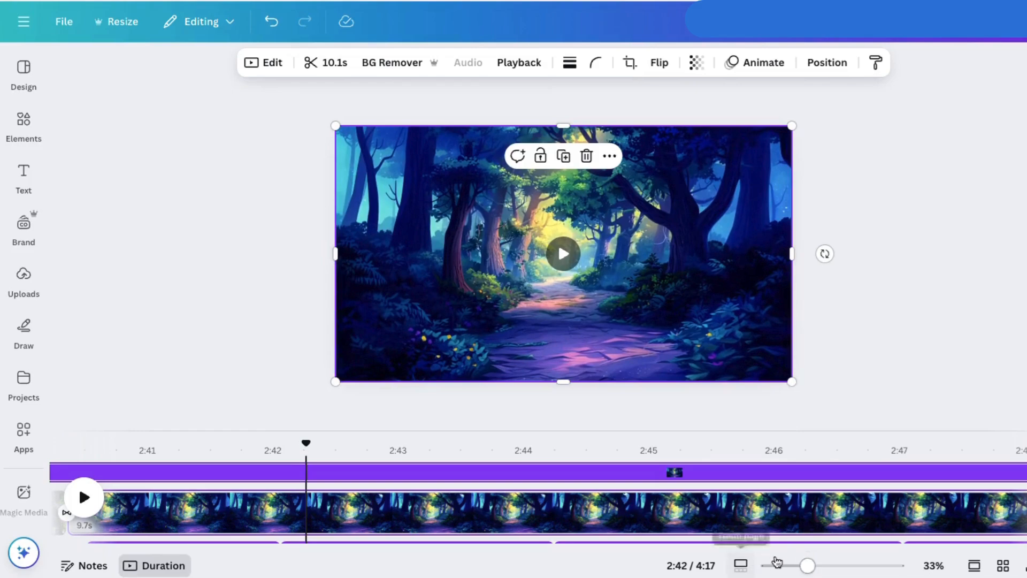
{"action": "scroll", "coordinate": [667, 523], "scroll_direction": "down", "scroll_amount": 1}
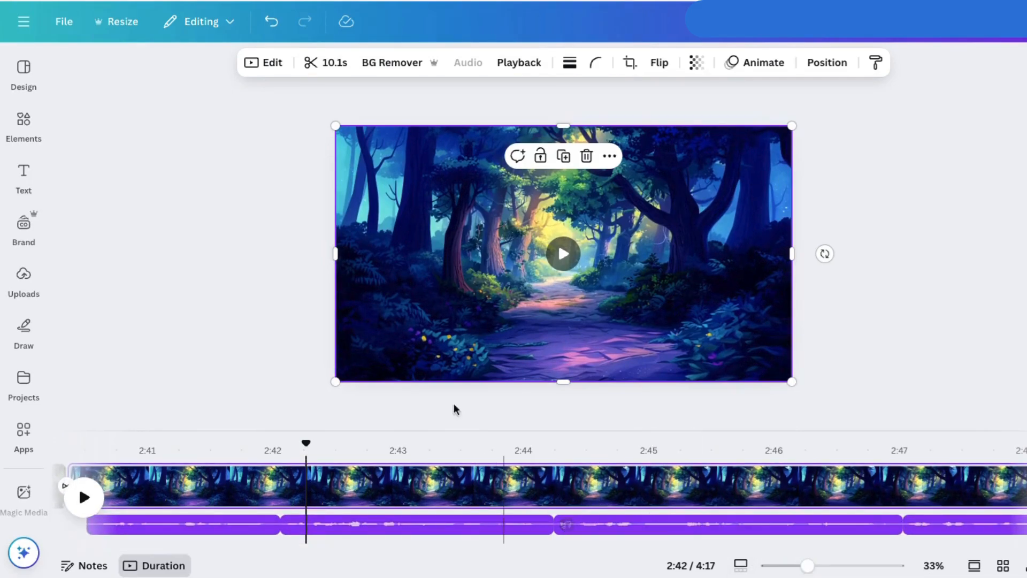
{"action": "left_click_drag", "start_coordinate": [305, 442], "coordinate": [173, 451]}
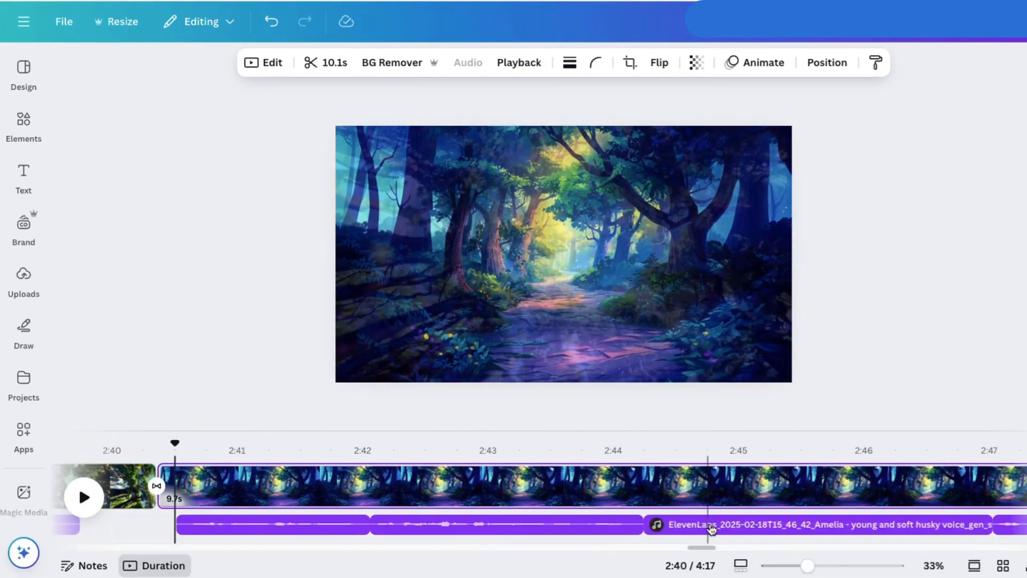
{"action": "left_click_drag", "start_coordinate": [706, 551], "coordinate": [717, 553]}
{"action": "left_click", "coordinate": [651, 524]}
{"action": "left_click_drag", "start_coordinate": [651, 523], "coordinate": [677, 527]}
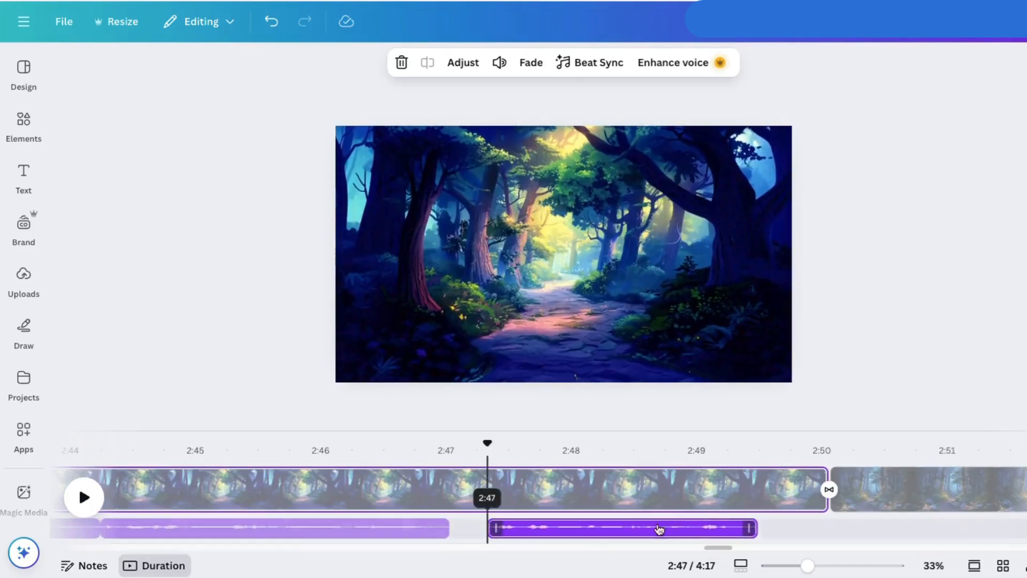
Shift the 2.7 s narration segment at 2:44 and the segment before it slightly later to leave short pauses between sentences
{"action": "left_click_drag", "start_coordinate": [377, 527], "coordinate": [396, 527]}
{"action": "left_click_drag", "start_coordinate": [711, 551], "coordinate": [703, 551]}
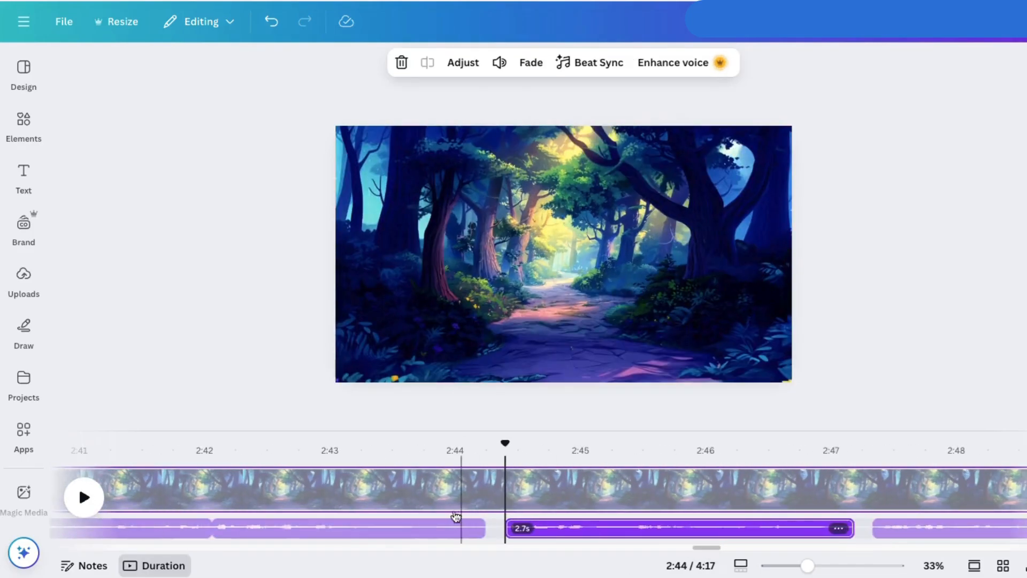
{"action": "left_click_drag", "start_coordinate": [626, 527], "coordinate": [339, 530]}
Play the slowed forest path clip from about 2:42 through 2:49 to check the narration timing
{"action": "left_click_drag", "start_coordinate": [206, 443], "coordinate": [166, 444]}
{"action": "left_click", "coordinate": [84, 498]}
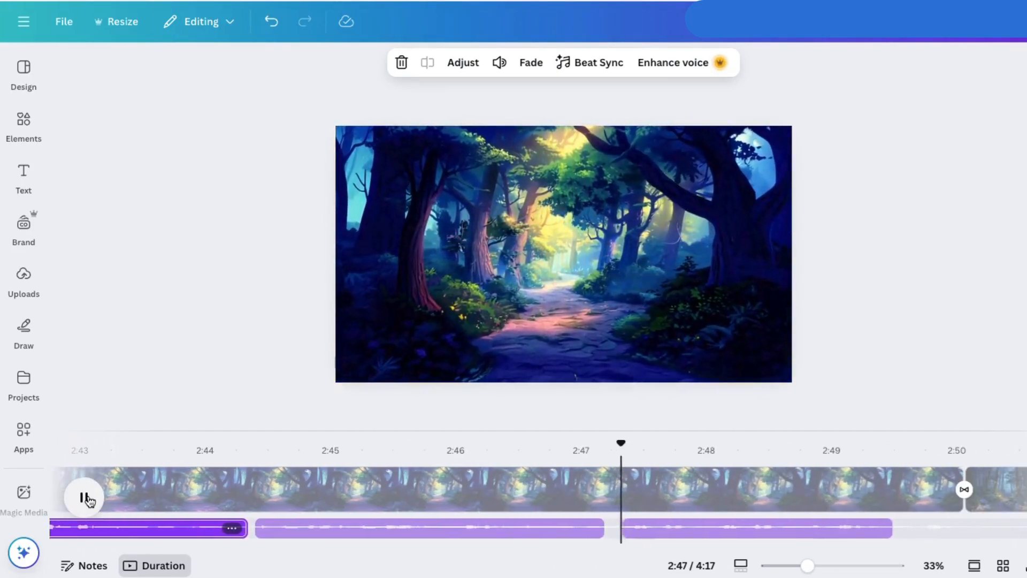
{"action": "left_click", "coordinate": [84, 497]}
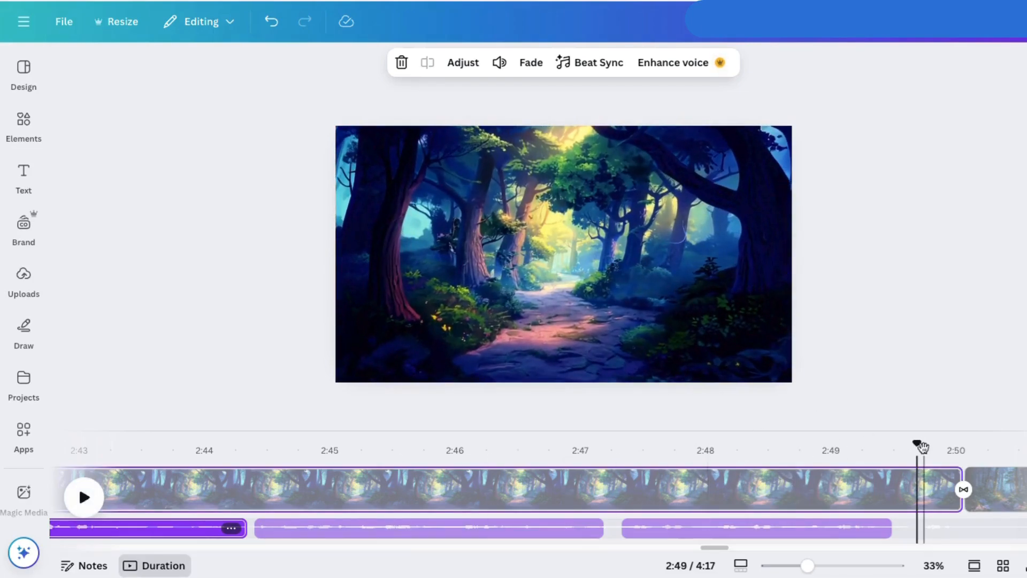
Play the transition from the treetop clip into the purple forest path clip from about 2:39 to check the yellow glow's motion
{"action": "left_click_drag", "start_coordinate": [917, 443], "coordinate": [214, 456]}
{"action": "left_click", "coordinate": [201, 447]}
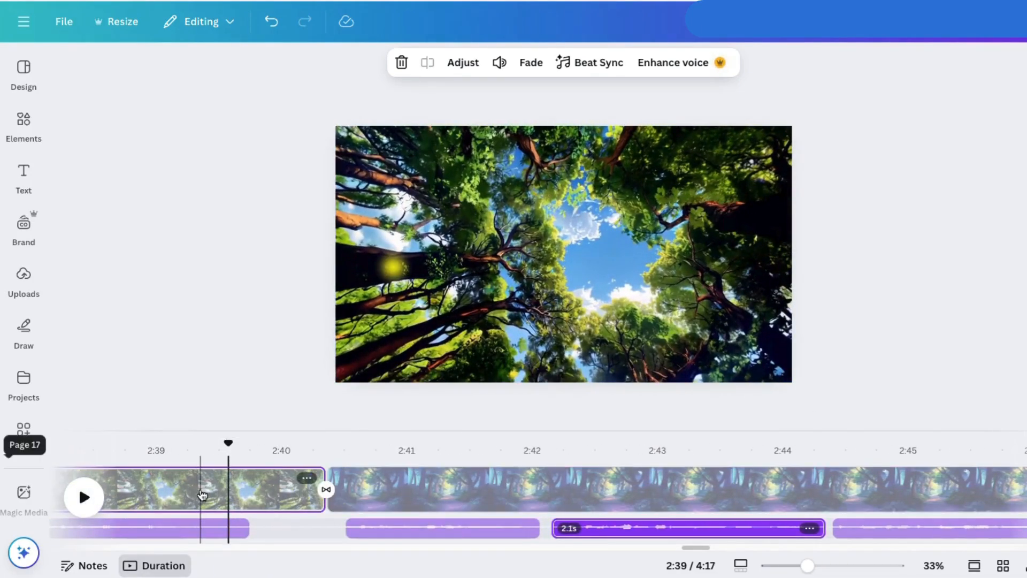
{"action": "left_click", "coordinate": [502, 158]}
{"action": "left_click", "coordinate": [502, 158]}
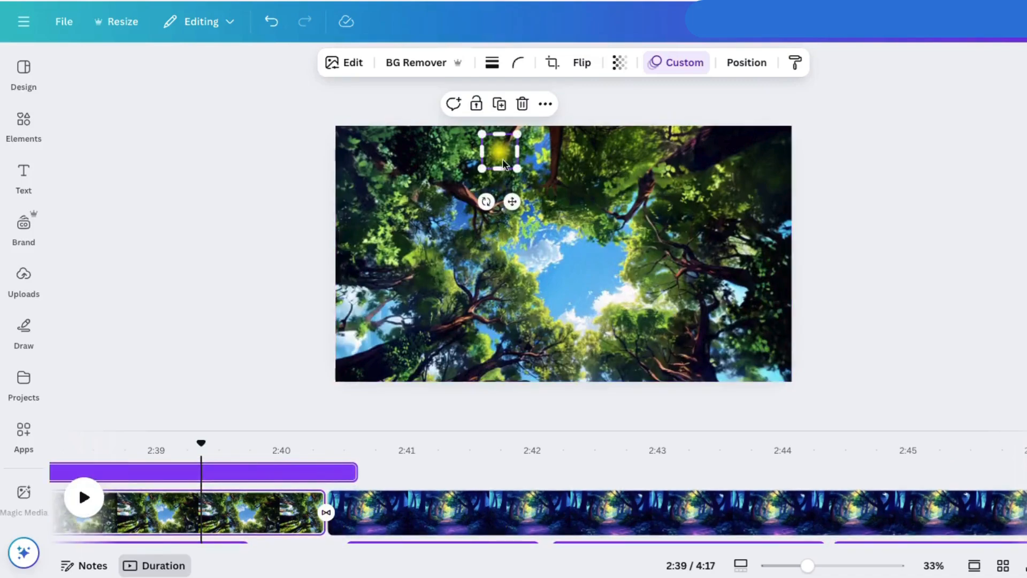
{"action": "left_click", "coordinate": [845, 276]}
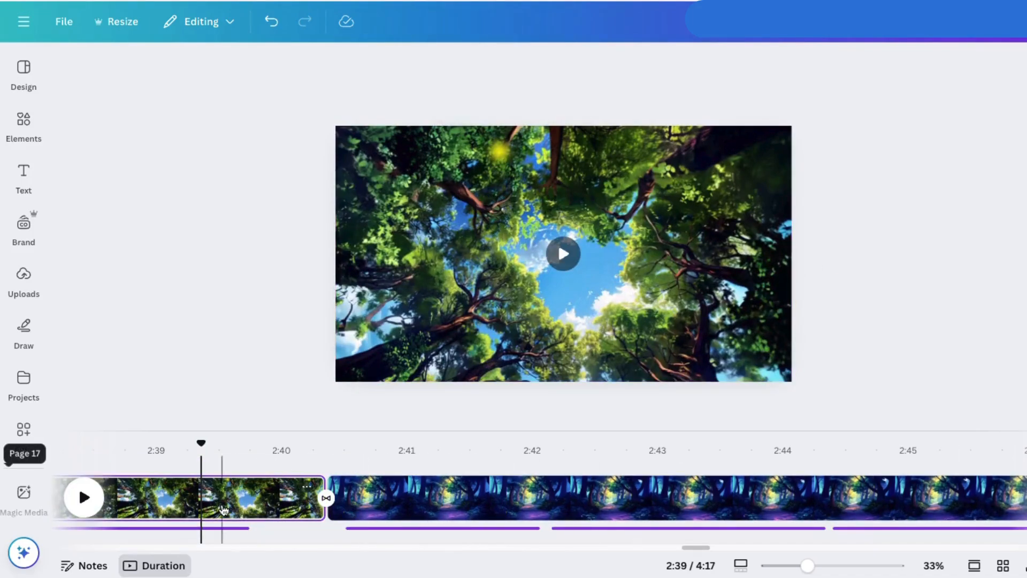
{"action": "left_click", "coordinate": [87, 502]}
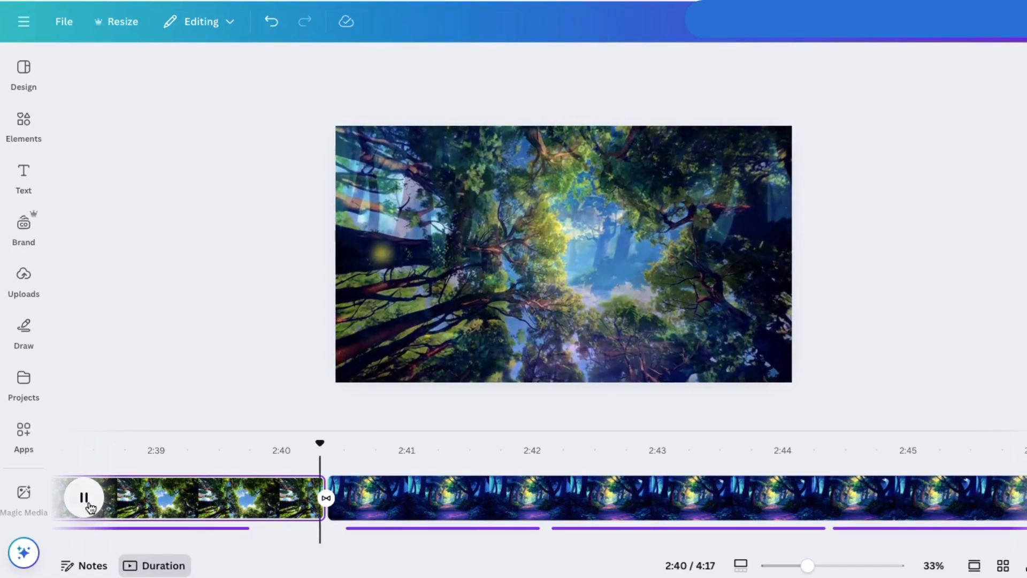
{"action": "left_click", "coordinate": [86, 500]}
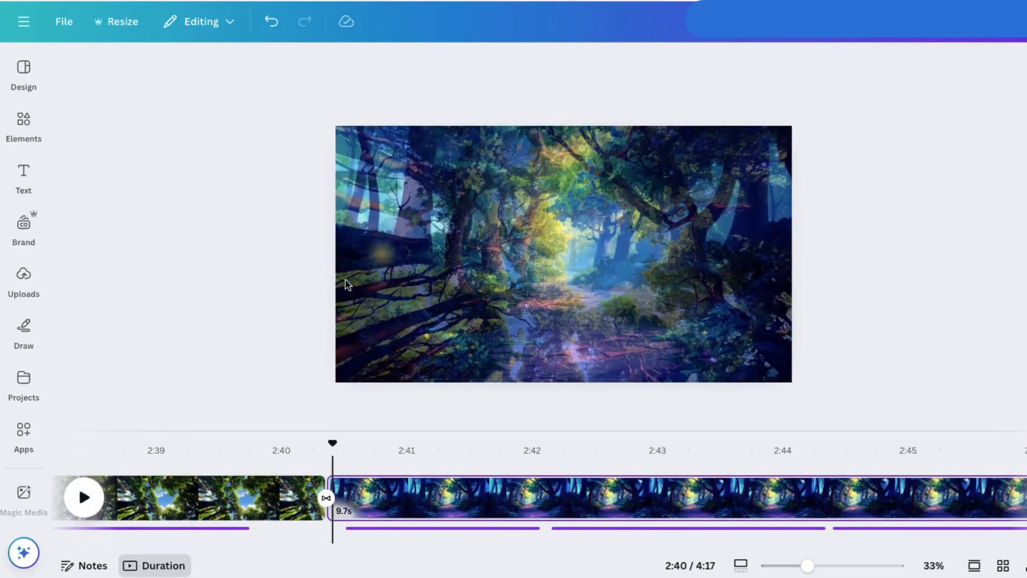
Delete the yellow glow's custom motion path on the purple forest path clip
{"action": "left_click", "coordinate": [361, 284]}
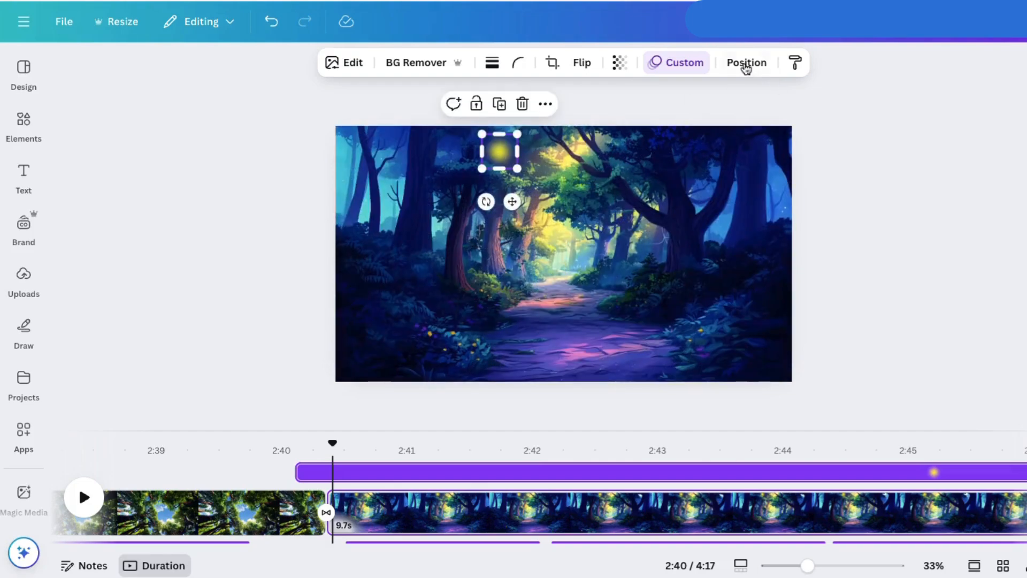
{"action": "left_click", "coordinate": [676, 62]}
{"action": "left_click", "coordinate": [110, 522]}
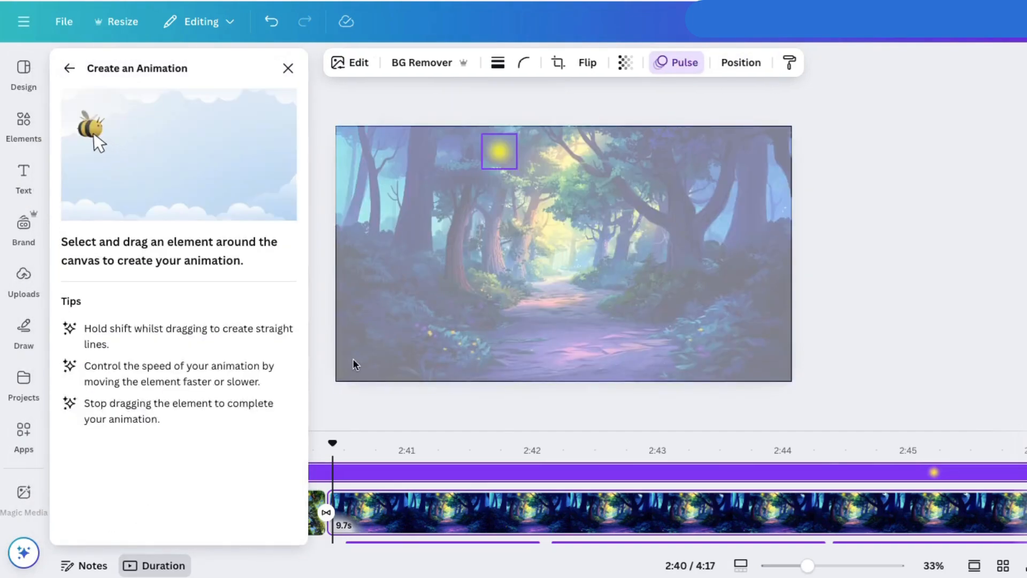
Reposition the glow at the left side of the forest path scene, matching where it ends in the preceding treetop clip
{"action": "left_click_drag", "start_coordinate": [332, 443], "coordinate": [271, 443]}
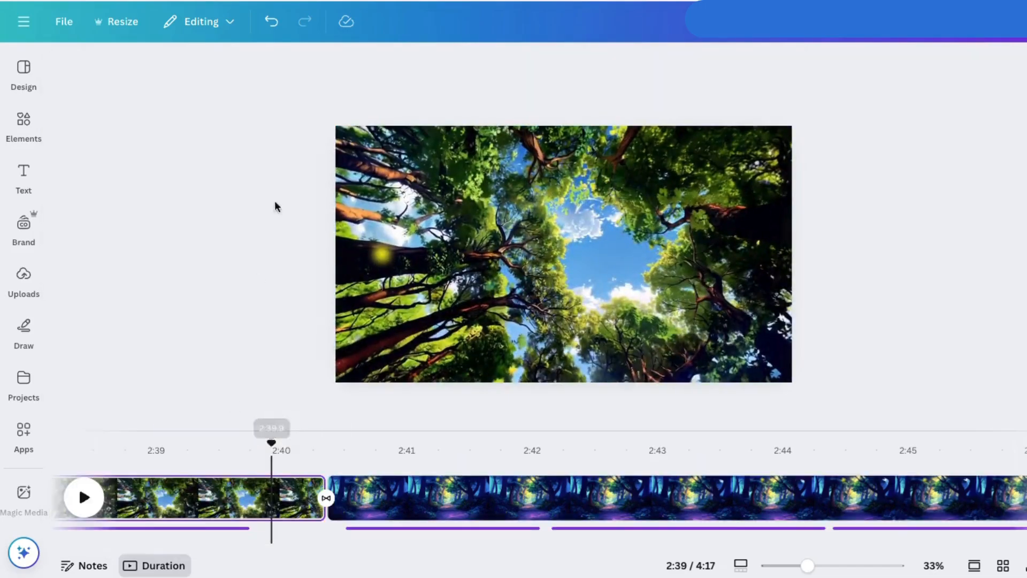
{"action": "left_click", "coordinate": [353, 498]}
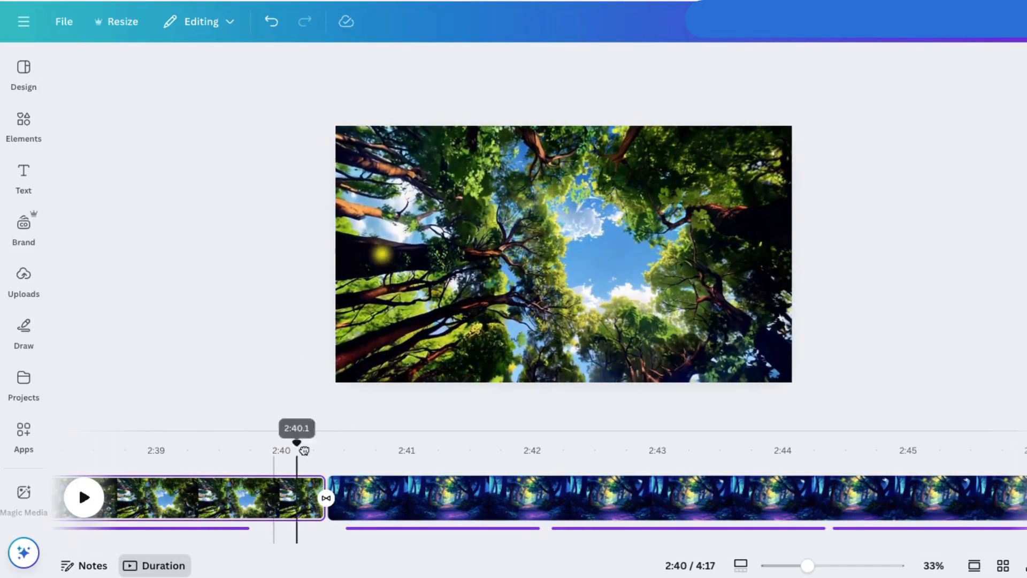
{"action": "left_click_drag", "start_coordinate": [498, 158], "coordinate": [438, 187]}
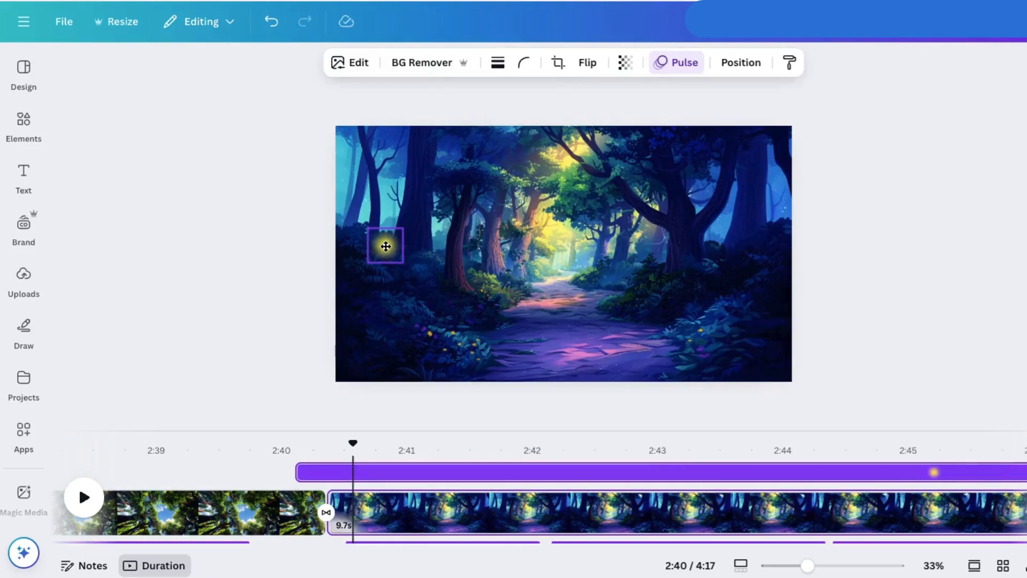
Create a custom animation path for the glow, winding from the left trees across the forest path and curving up around the large right tree
{"action": "left_click", "coordinate": [673, 62]}
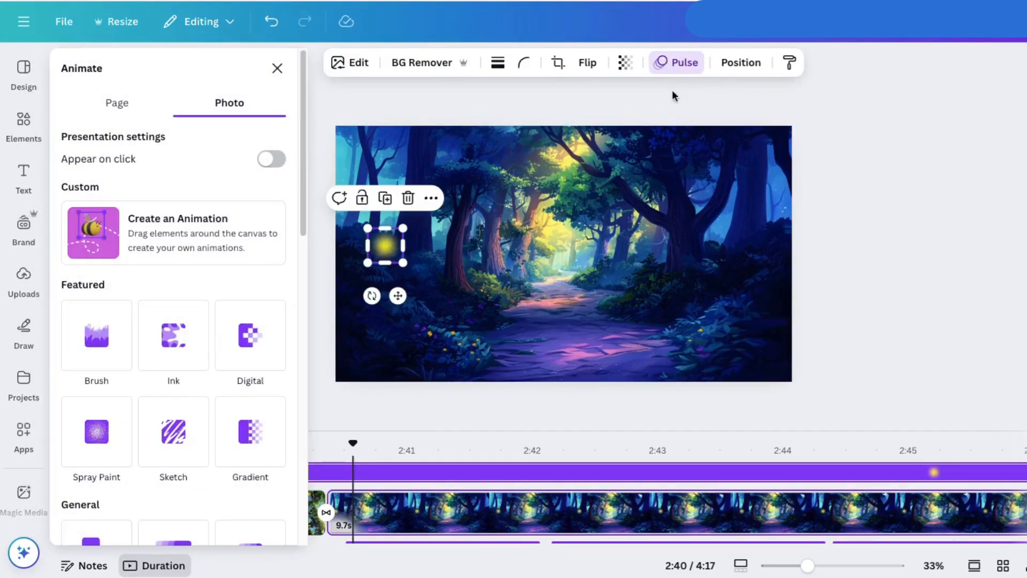
{"action": "left_click", "coordinate": [120, 231]}
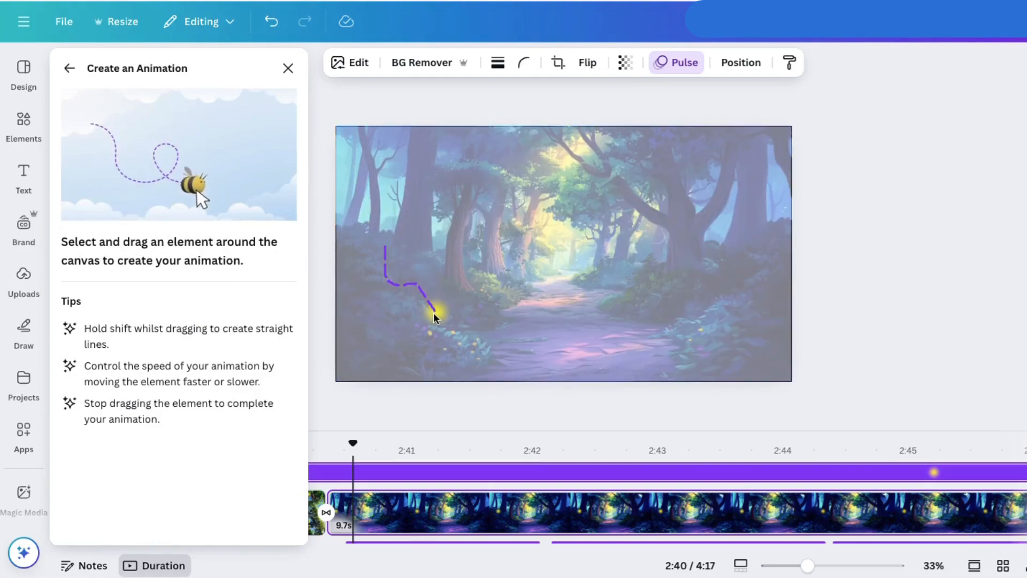
{"action": "mouse_move", "coordinate": [487, 319]}
{"action": "left_mouse_down"}
{"action": "mouse_move", "coordinate": [516, 279]}
{"action": "mouse_move", "coordinate": [568, 296]}
{"action": "left_mouse_up"}
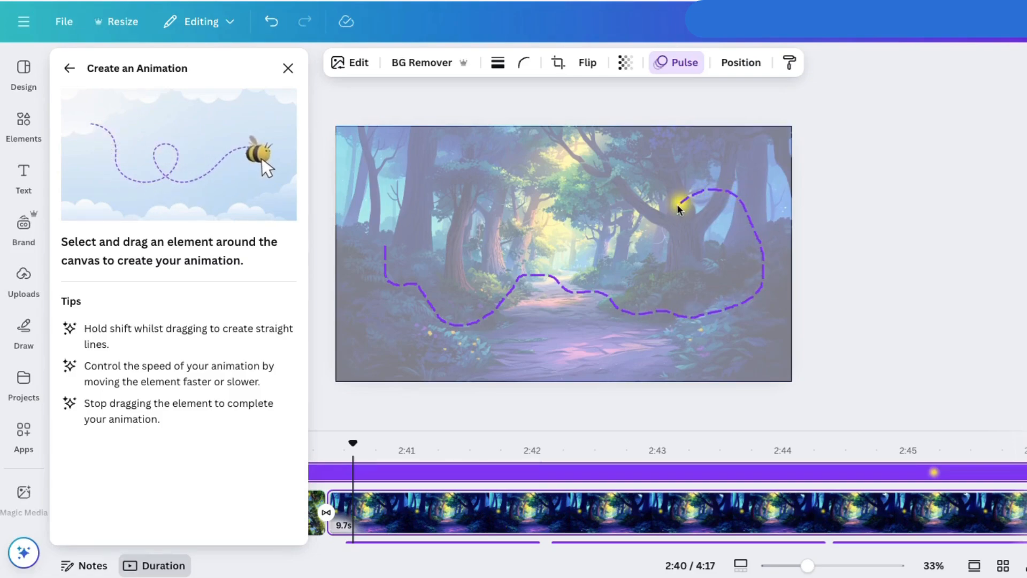
{"action": "left_click_drag", "start_coordinate": [679, 209], "coordinate": [680, 207]}
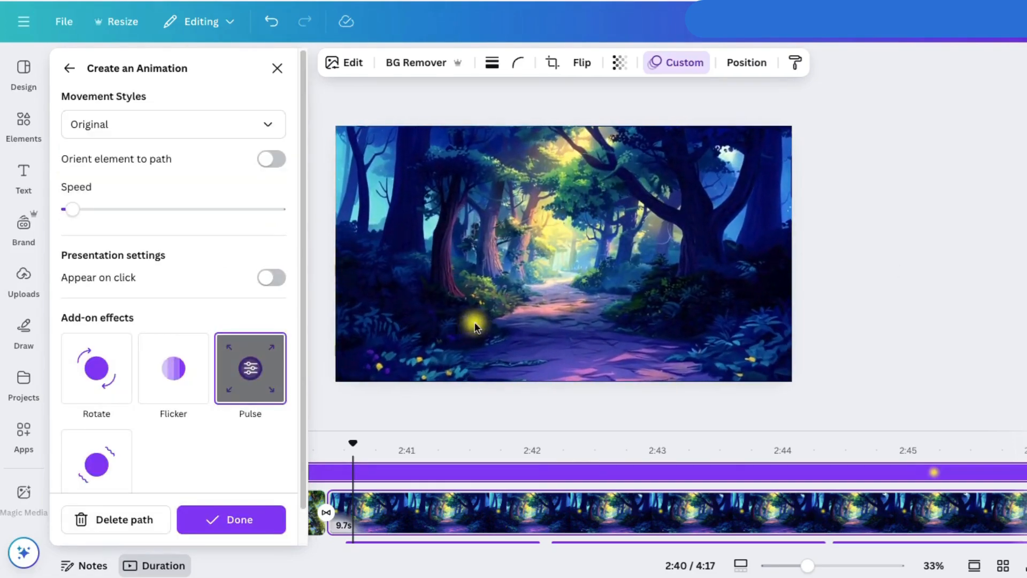
{"action": "left_click", "coordinate": [232, 521]}
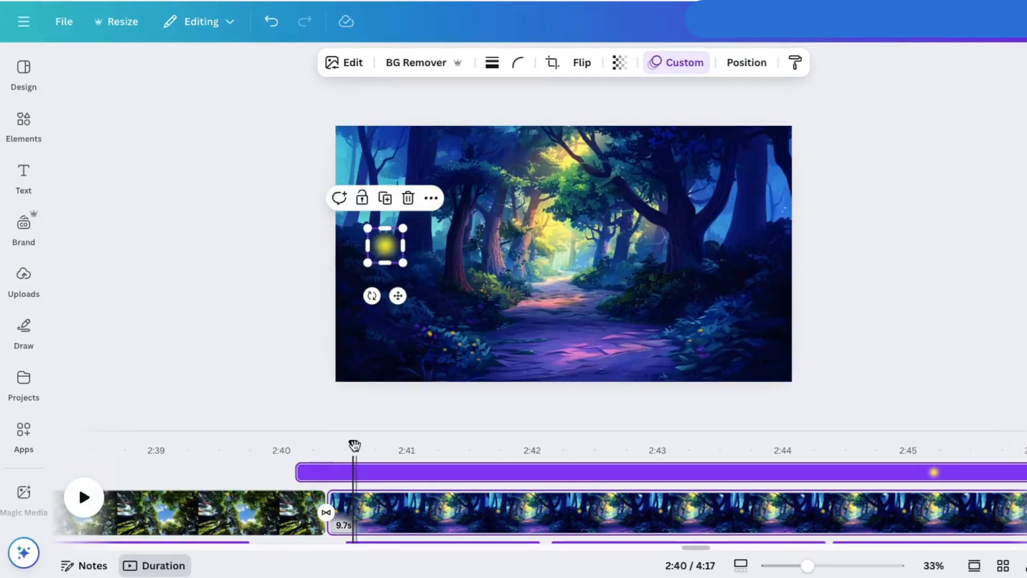
Play the forest path clip from about 2:40 to 2:49 to check the glow's new motion path
{"action": "left_click_drag", "start_coordinate": [355, 445], "coordinate": [305, 445]}
{"action": "left_click", "coordinate": [84, 497]}
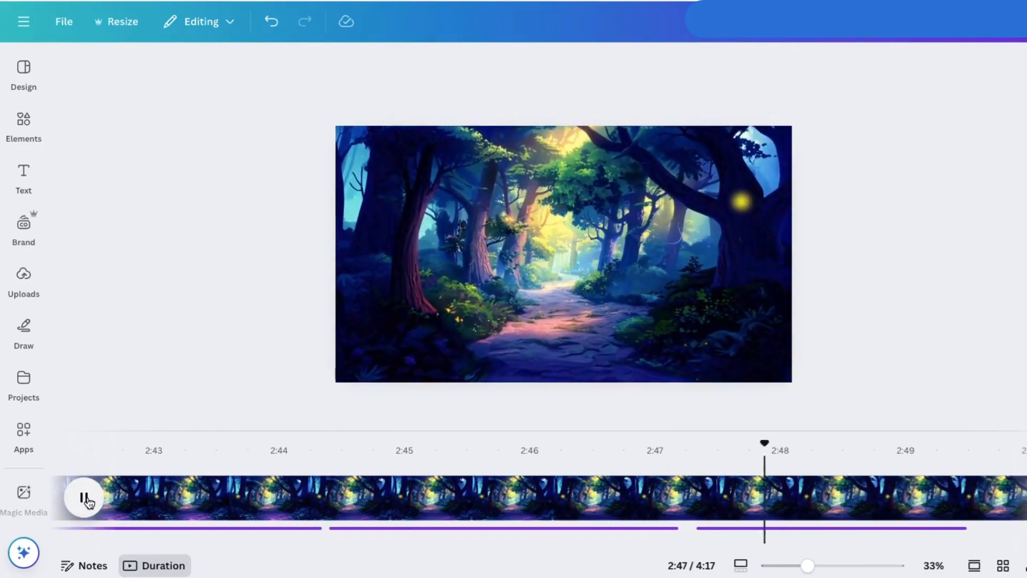
{"action": "left_click", "coordinate": [85, 499]}
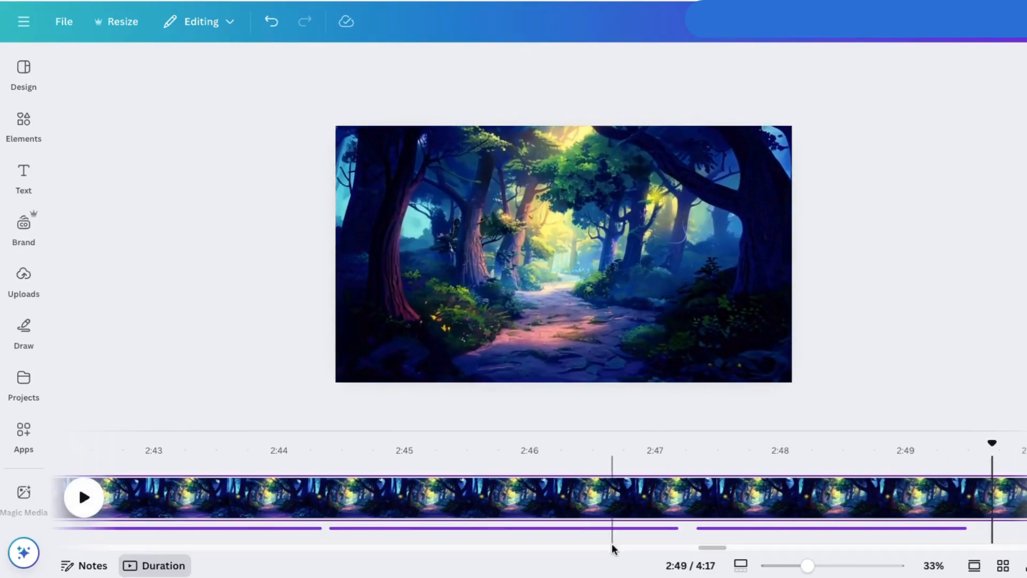
Move the narration segment under the dark blue forest clip earlier, to start at about 2:52
{"action": "left_click_drag", "start_coordinate": [720, 546], "coordinate": [738, 549]}
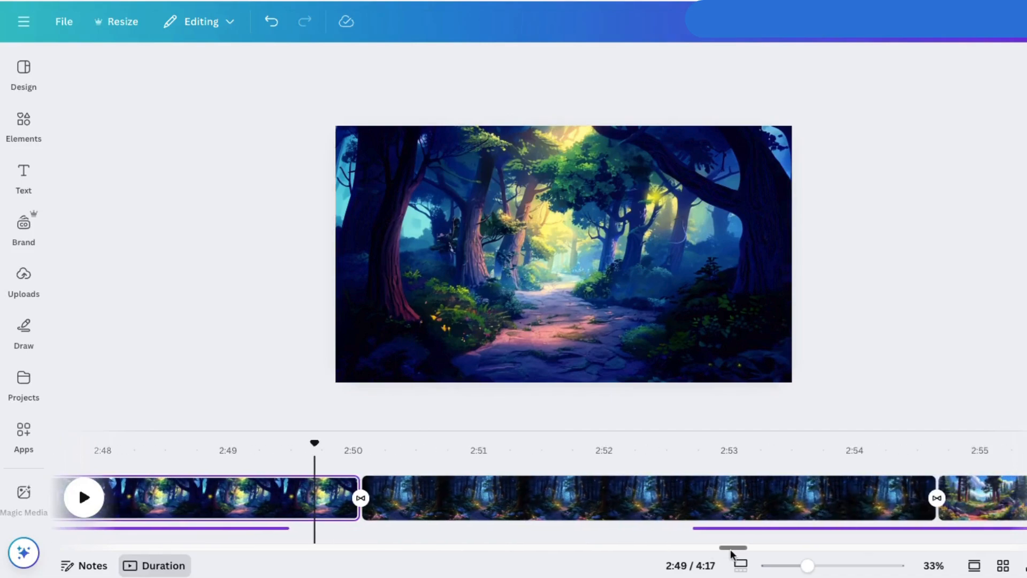
{"action": "left_click", "coordinate": [303, 513]}
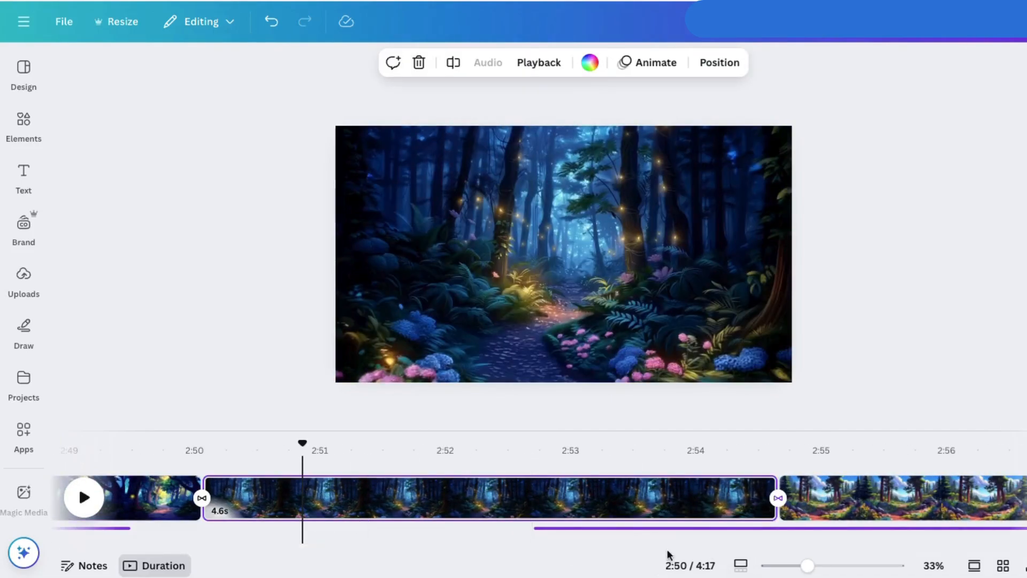
{"action": "left_click", "coordinate": [599, 531]}
{"action": "left_click_drag", "start_coordinate": [635, 529], "coordinate": [571, 529]}
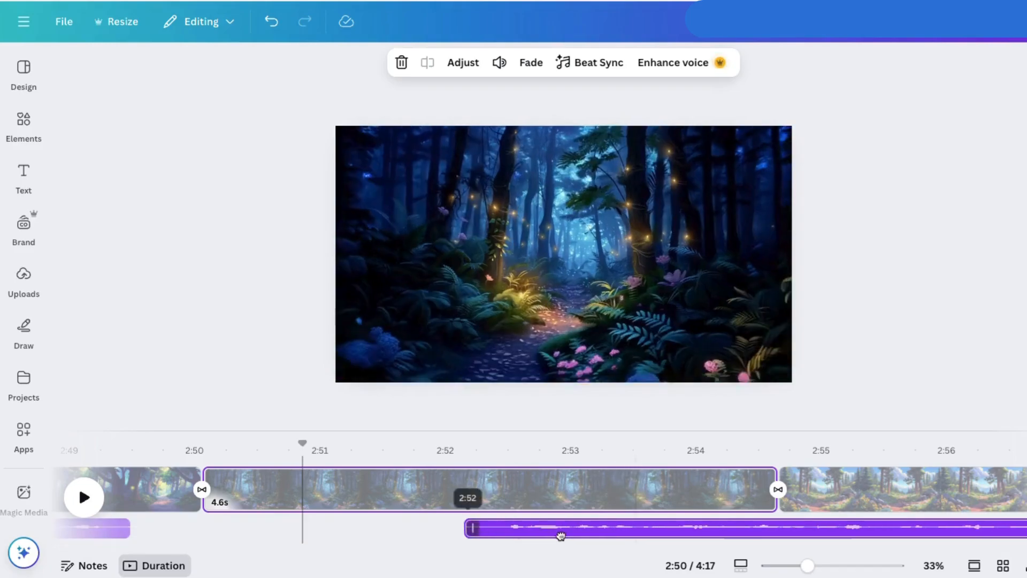